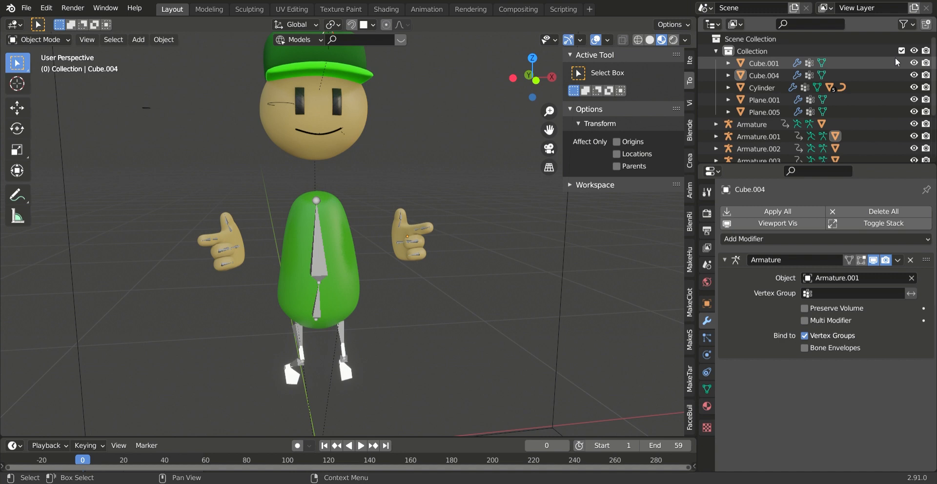
# - Preview the character's animation and return to frame 0
pyautogui.scroll(-3, 331, 269)
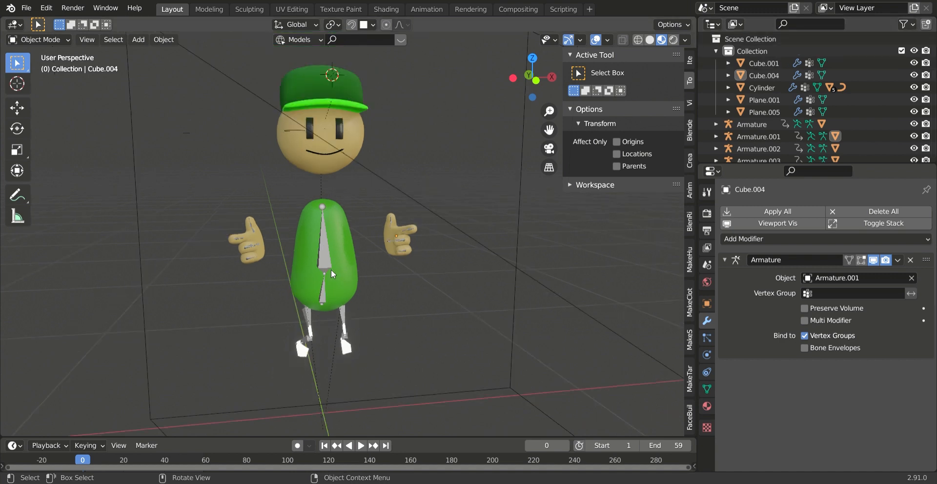
pyautogui.click(360, 445)
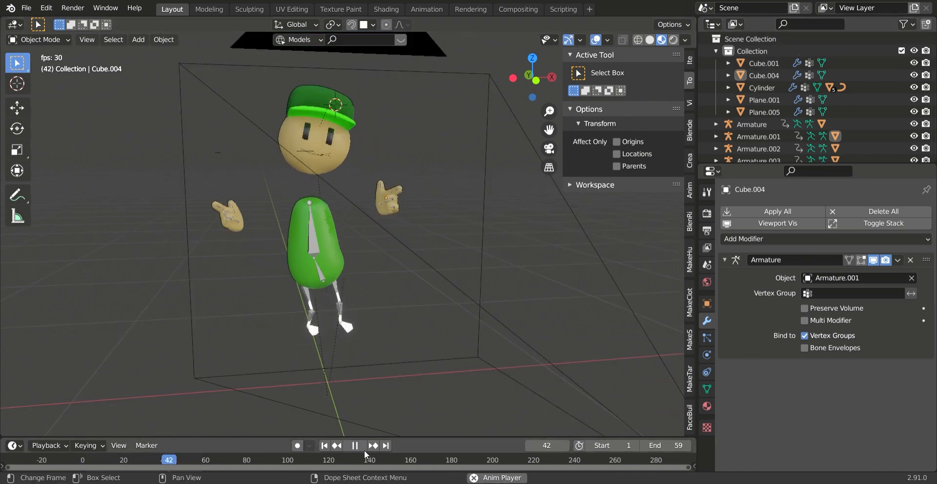
pyautogui.press('Escape')
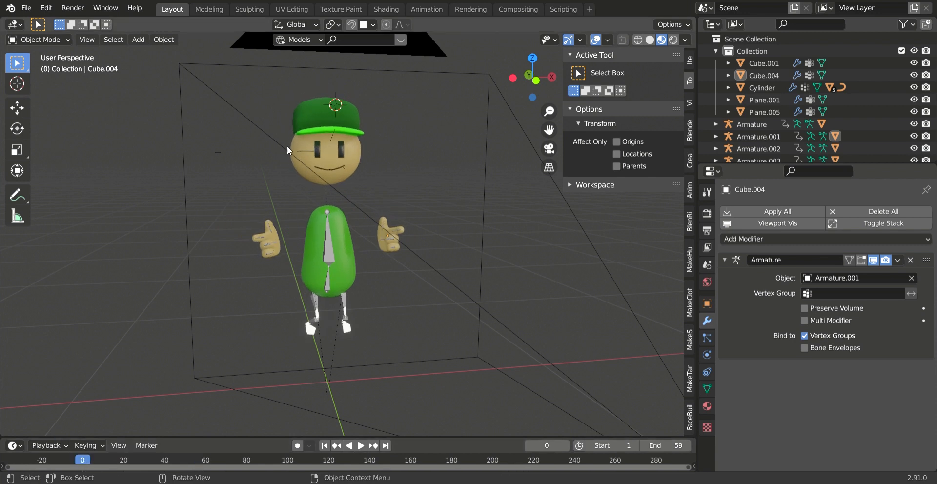
# - Add a cube mesh to the scene around the character
pyautogui.click(138, 40)
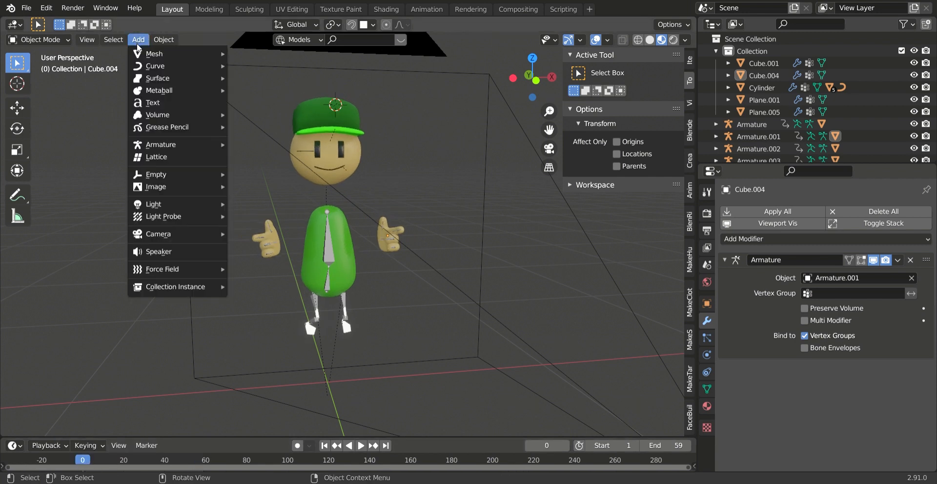
pyautogui.moveTo(146, 53)
pyautogui.click(265, 62)
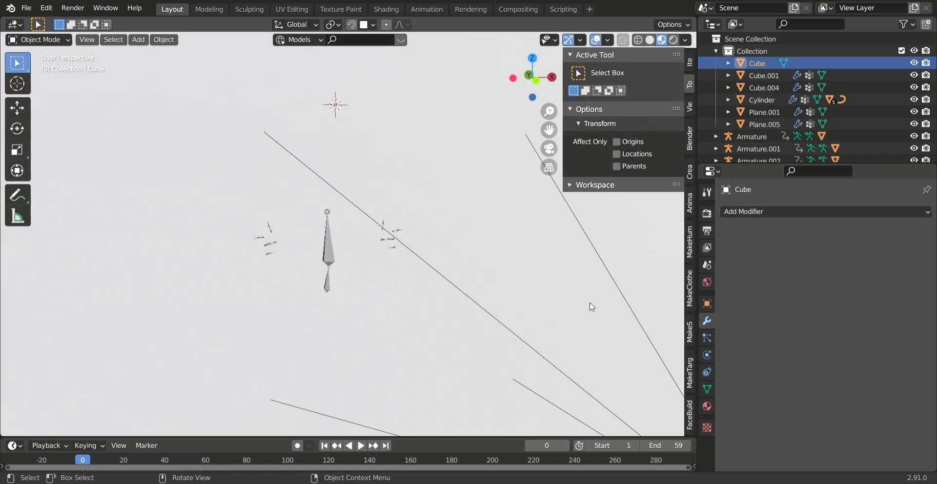
# - Flatten the cube along Z into a thin slab and move it vertically so it crosses the character's torso
pyautogui.press('s')
pyautogui.press('z')
pyautogui.click(370, 119)
pyautogui.press('g')
pyautogui.press('z')
pyautogui.click(416, 260)
pyautogui.press('s')
pyautogui.press('z')
# - Apply the rotation and scale of the flattened cube
pyautogui.hotkey('ctrl', 'a')
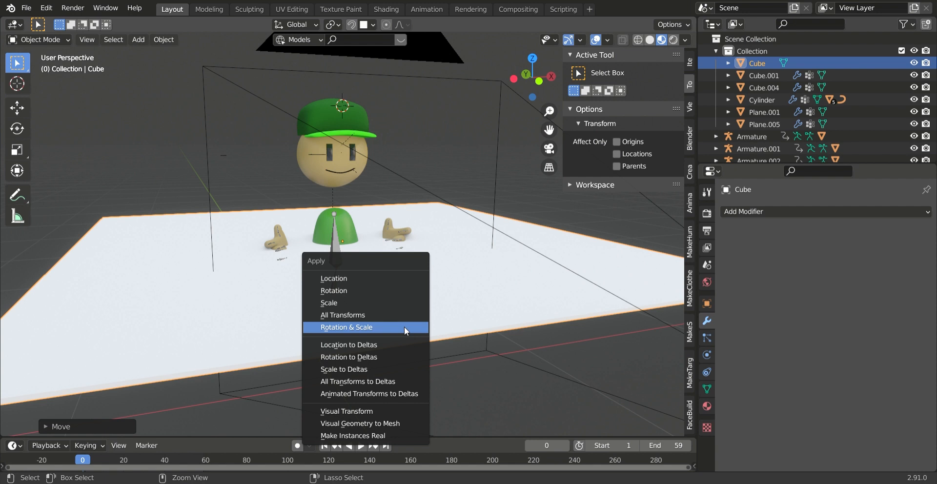
pyautogui.click(404, 327)
pyautogui.hotkey('ctrl', 'a')
pyautogui.click(403, 328)
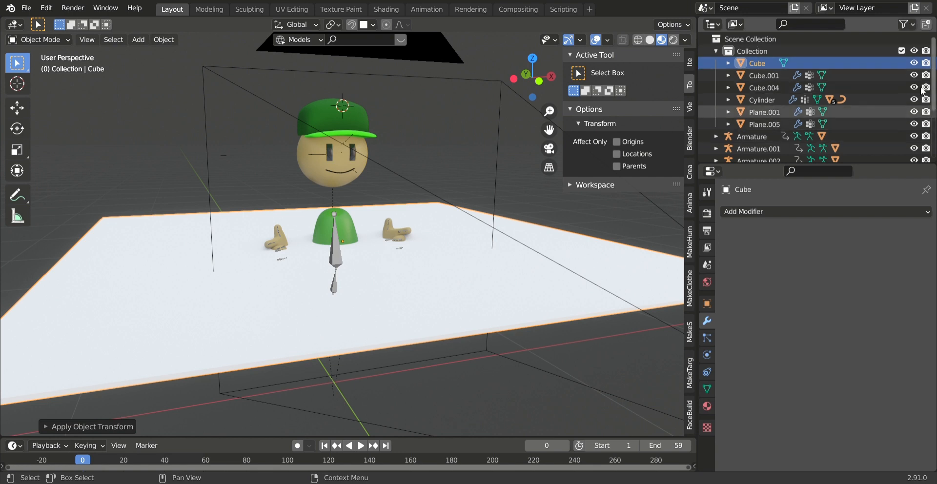
# - Check the outliner's restriction toggles and switch Cube.004's viewport and render visibility off and back on
pyautogui.click(904, 24)
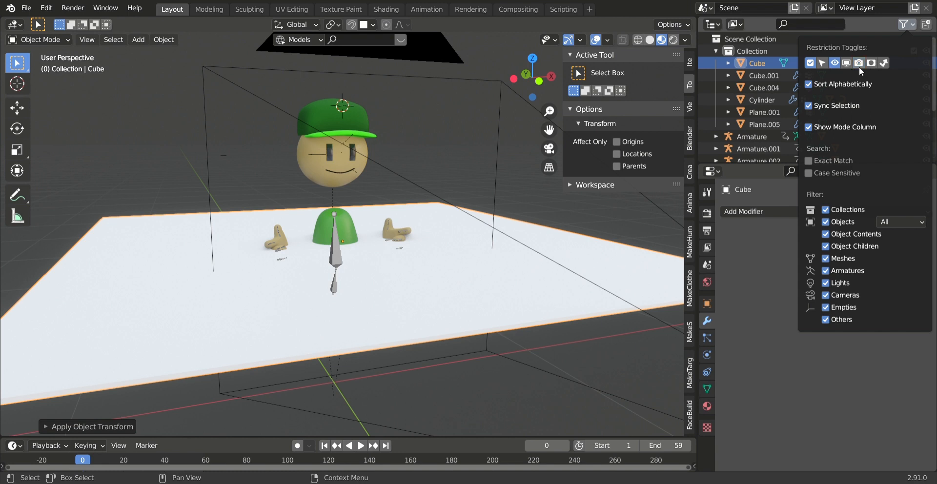
pyautogui.click(910, 25)
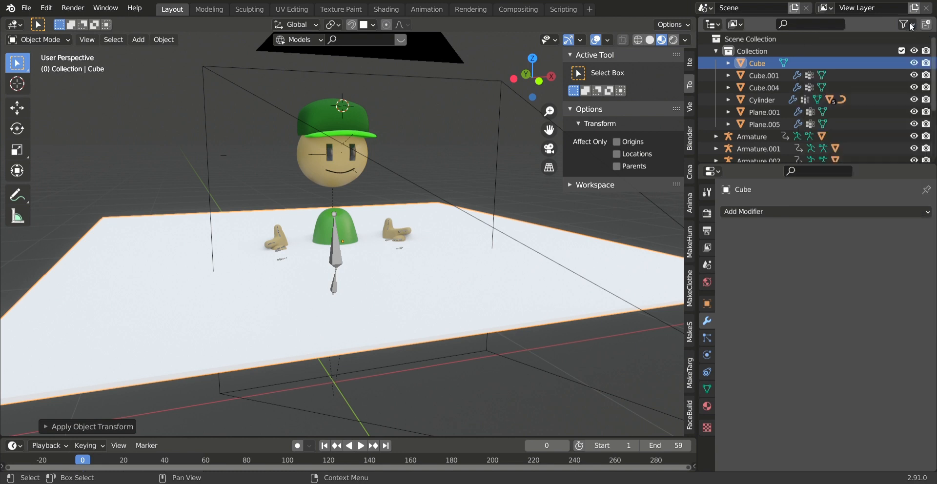
pyautogui.click(915, 87)
pyautogui.click(915, 88)
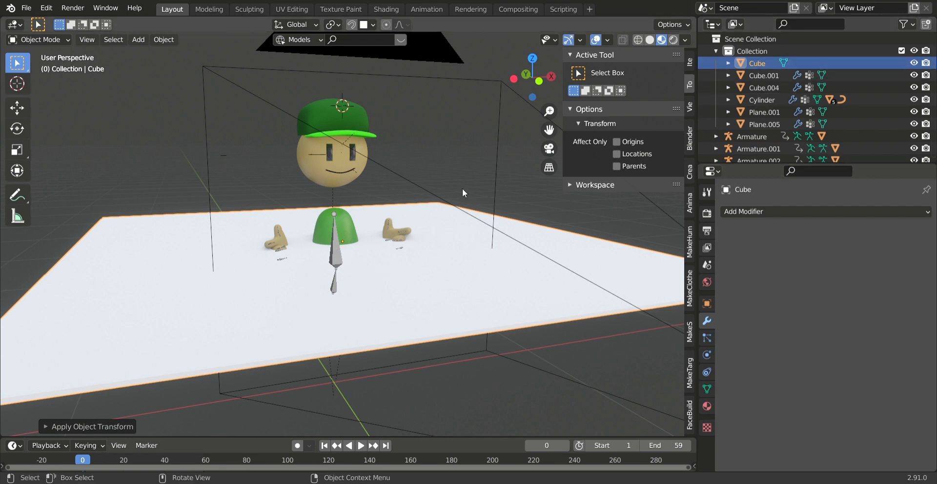
pyautogui.click(926, 88)
pyautogui.click(926, 88)
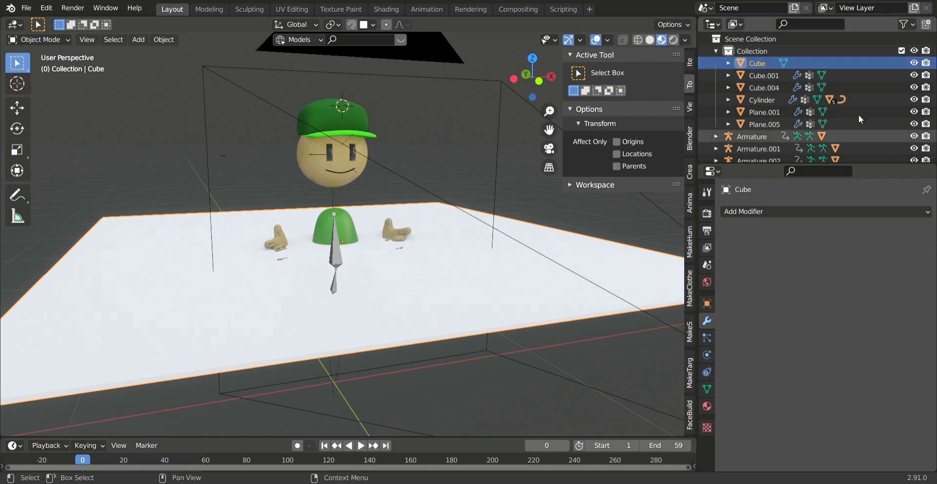
# - Hide the flattened cube in the viewport and in renders
pyautogui.click(916, 63)
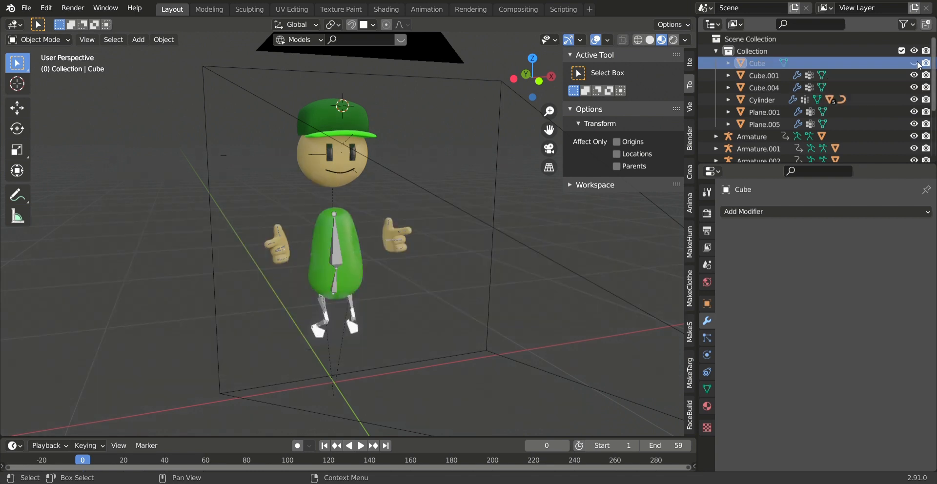
# - Add a Boolean modifier to the green torso cylinder, using Difference with the hidden Cube as its object
pyautogui.scroll(5, 317, 281)
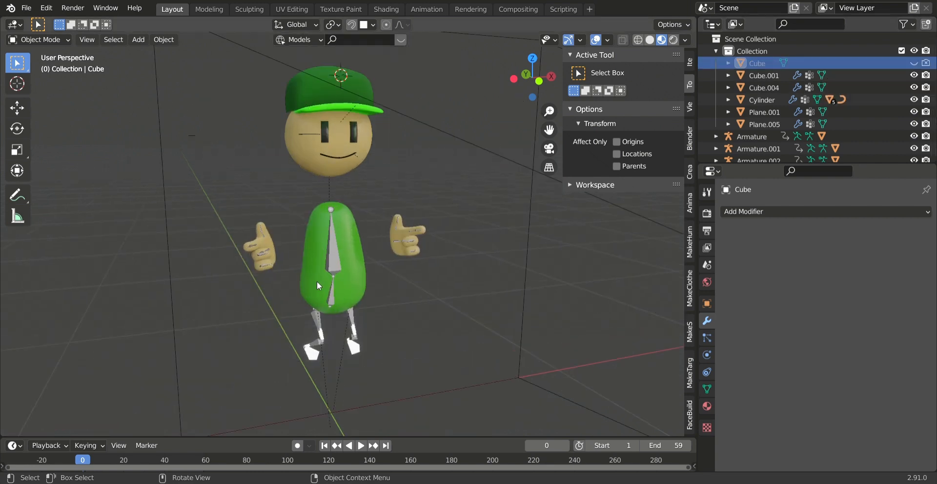
pyautogui.moveTo(384, 277); pyautogui.dragTo(359, 274, button='middle')
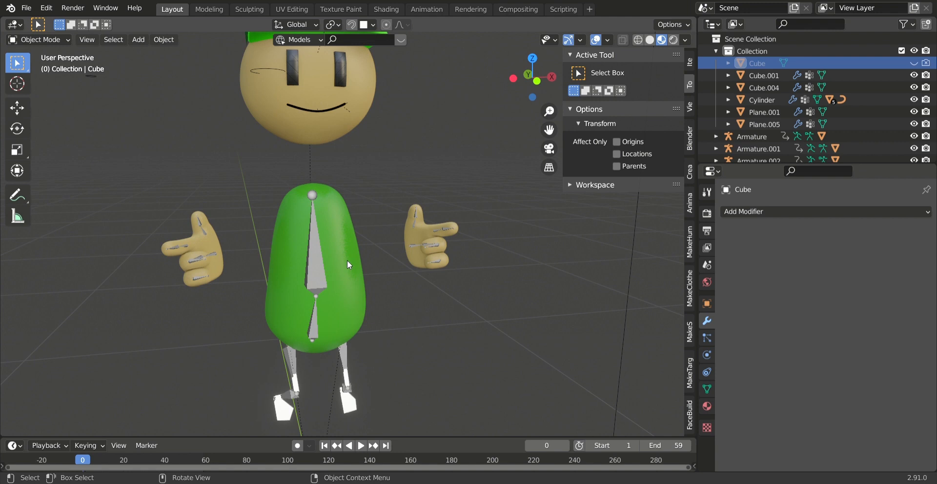
pyautogui.click(347, 259)
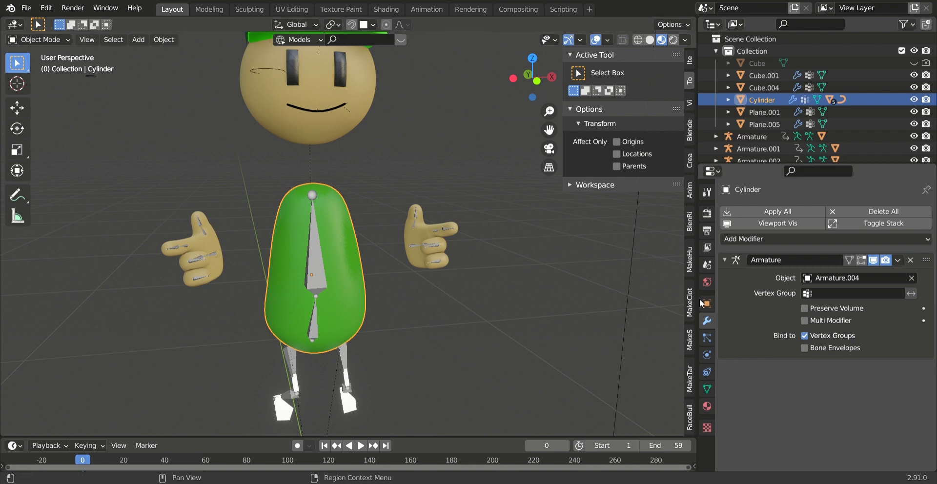
pyautogui.click(707, 337)
pyautogui.click(705, 322)
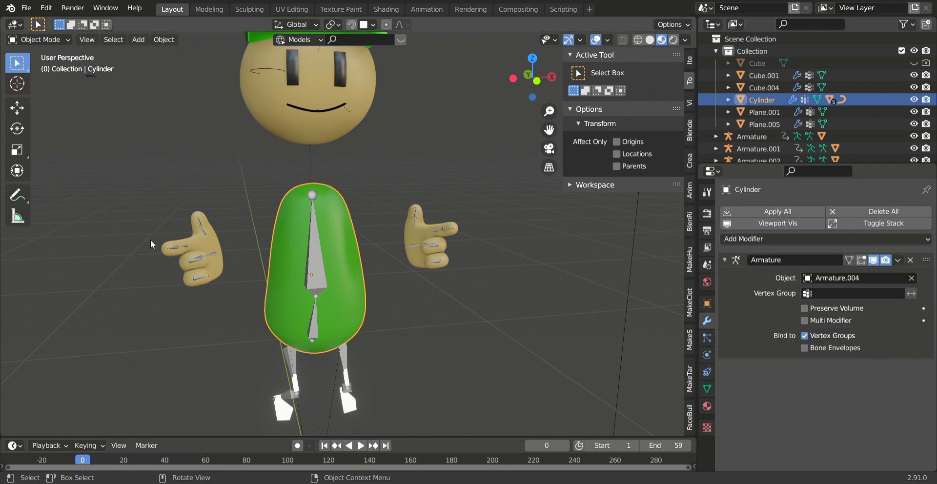
pyautogui.scroll(1, 152, 244)
pyautogui.click(771, 238)
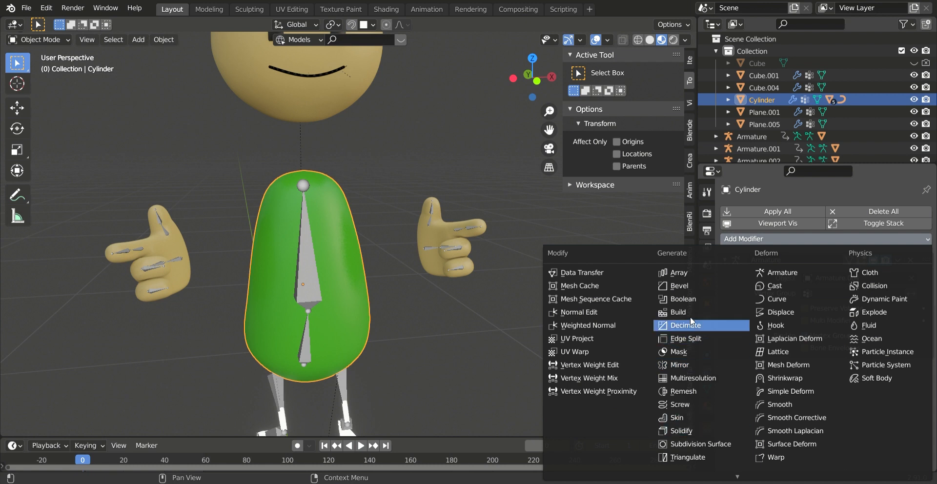
pyautogui.click(690, 299)
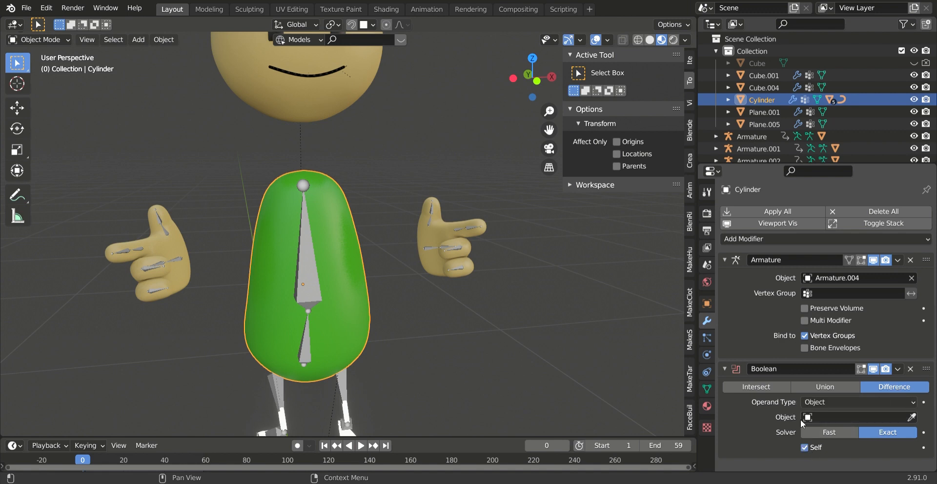
pyautogui.click(834, 416)
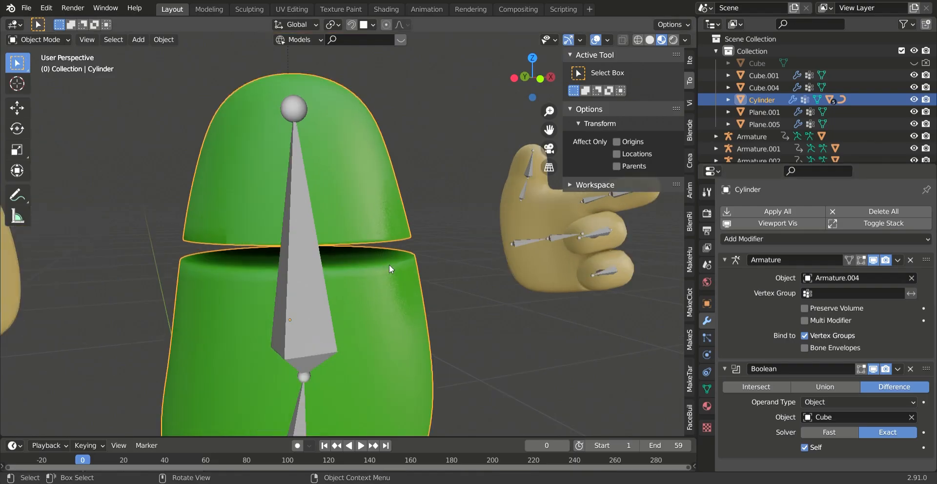
# - Examine the Boolean cut around the torso up close
pyautogui.scroll(6, 403, 289)
pyautogui.scroll(-5, 400, 300)
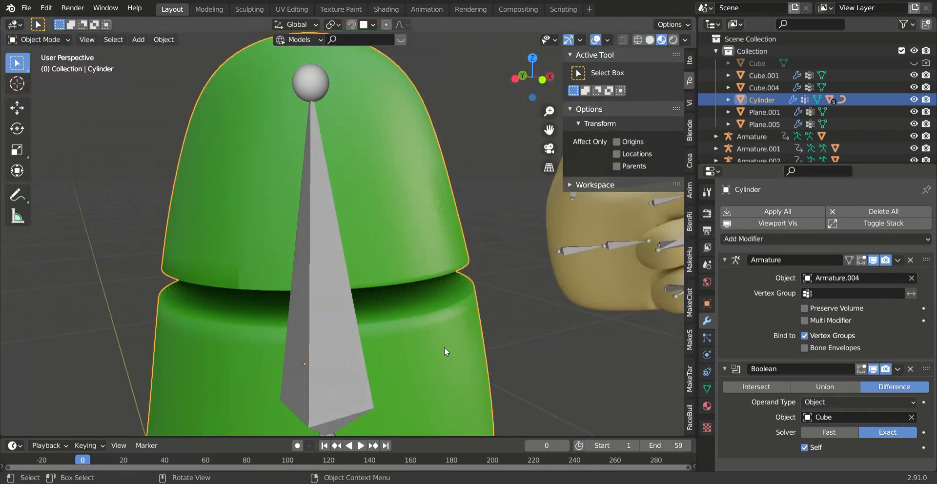
pyautogui.scroll(5, 459, 317)
pyautogui.scroll(-3, 446, 273)
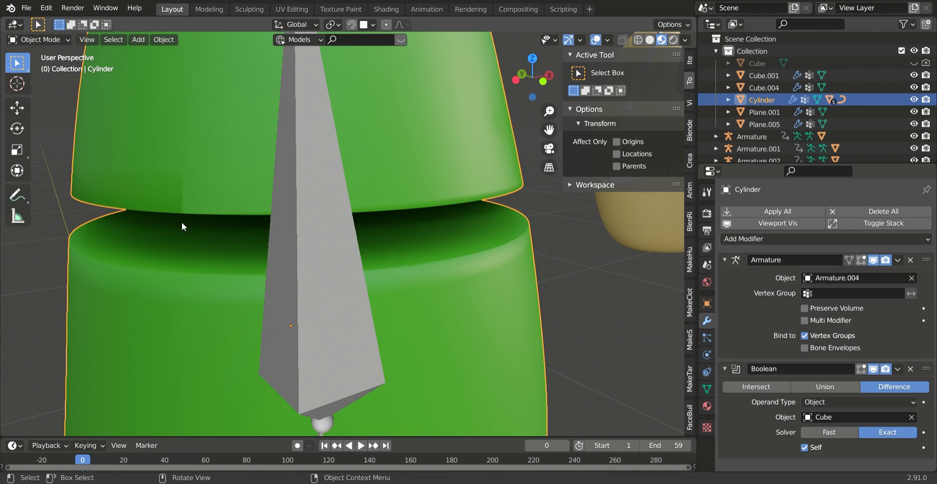
pyautogui.scroll(-5, 404, 242)
pyautogui.scroll(4, 290, 258)
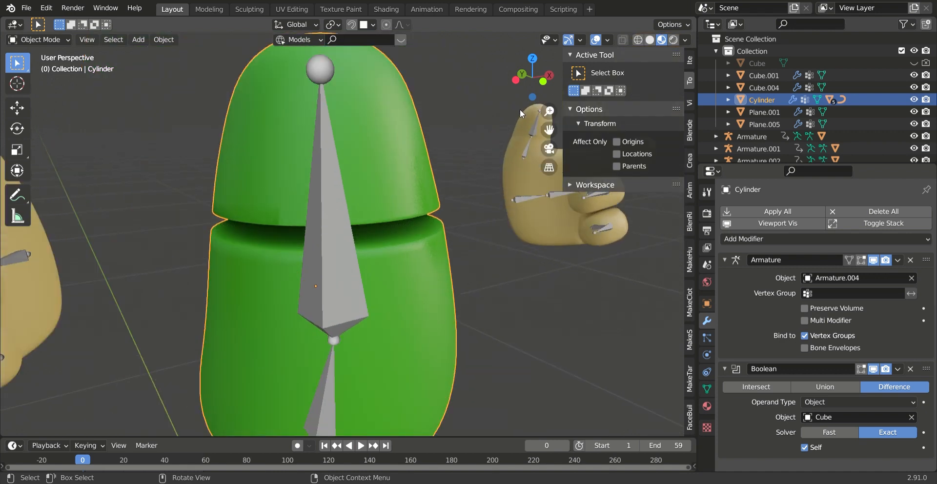
pyautogui.scroll(2, 412, 250)
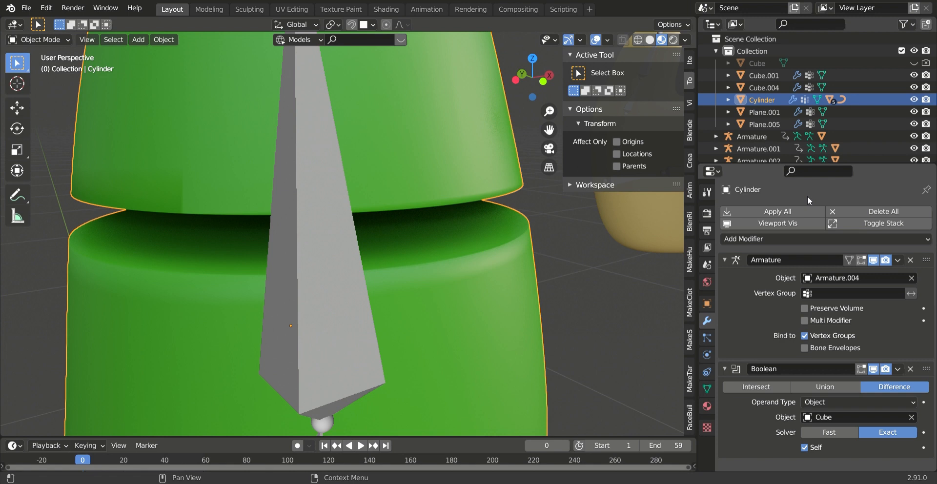
# - Add a Solidify modifier to the torso cylinder and place it between the Armature and Boolean modifiers
pyautogui.click(788, 238)
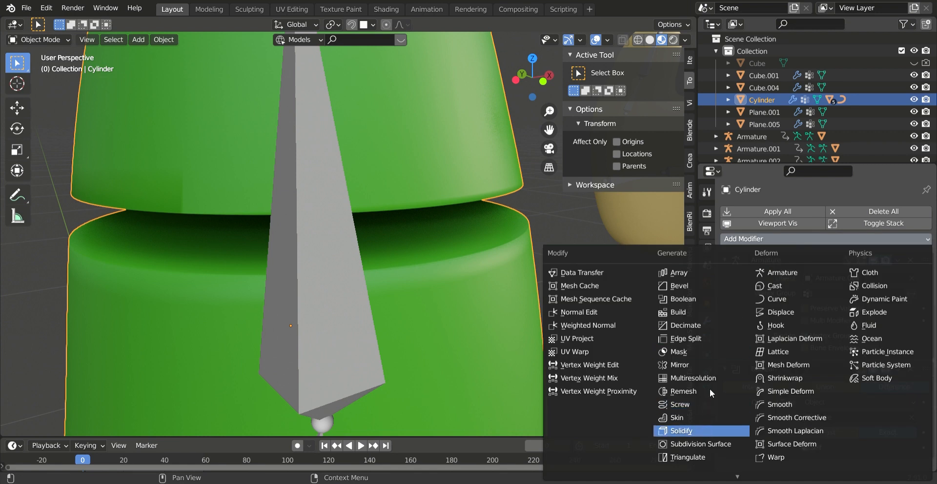
pyautogui.click(706, 431)
pyautogui.scroll(-3, 878, 412)
pyautogui.moveTo(926, 410); pyautogui.dragTo(920, 218)
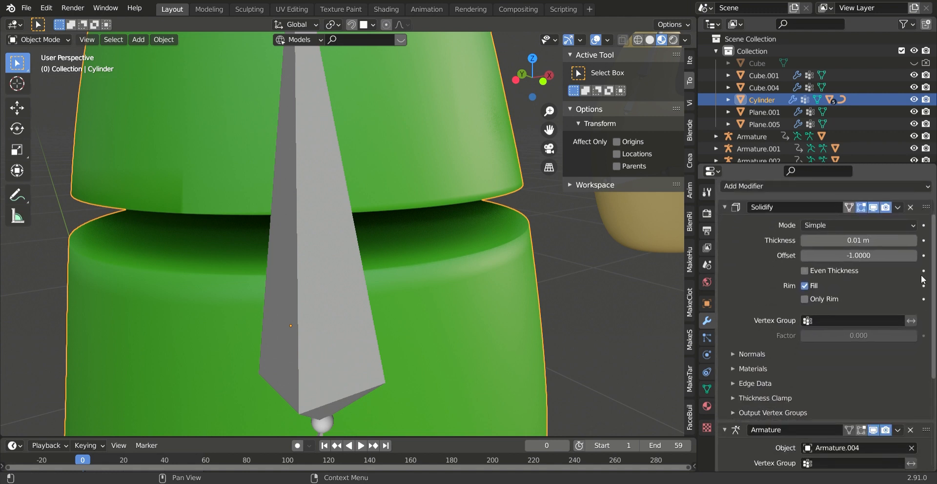
pyautogui.scroll(-2, 922, 279)
pyautogui.moveTo(925, 403); pyautogui.dragTo(917, 236)
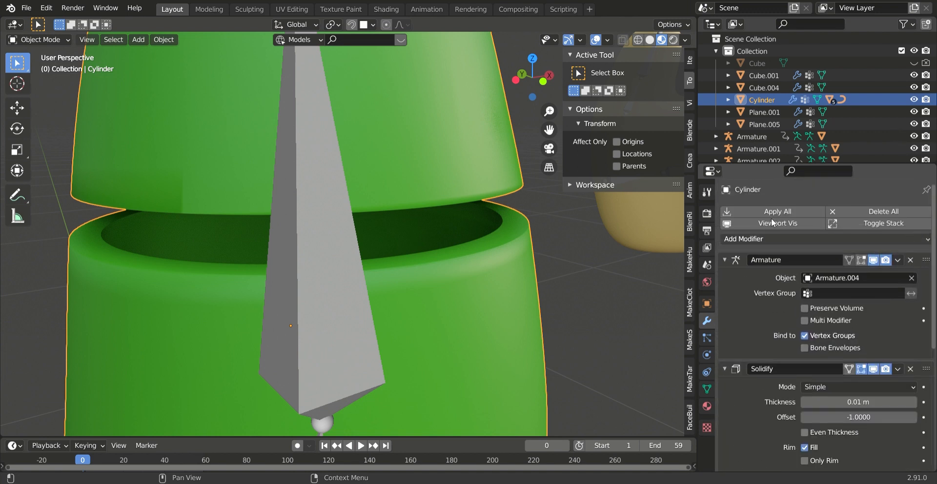
# - Set the Solidify thickness to 0.0001 m and enable Even Thickness, keeping the mode on Simple
pyautogui.scroll(-2, 766, 295)
pyautogui.scroll(-5, 764, 298)
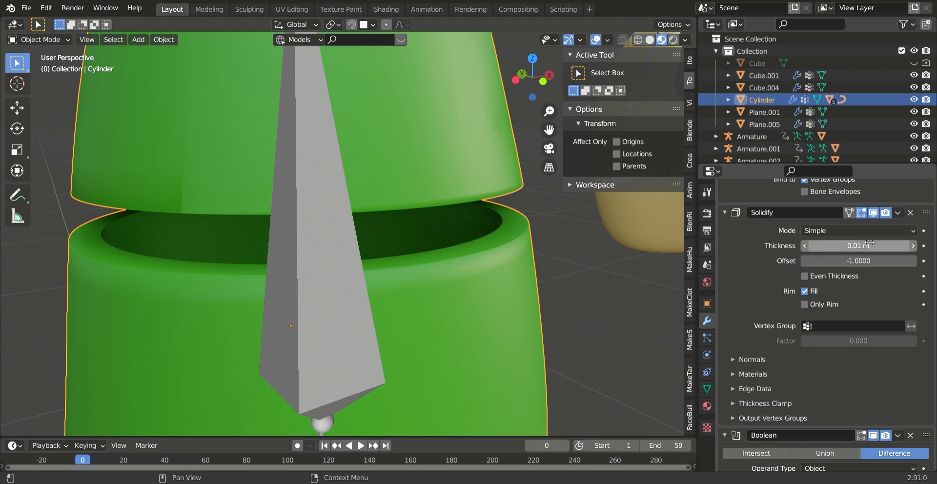
pyautogui.click(829, 245)
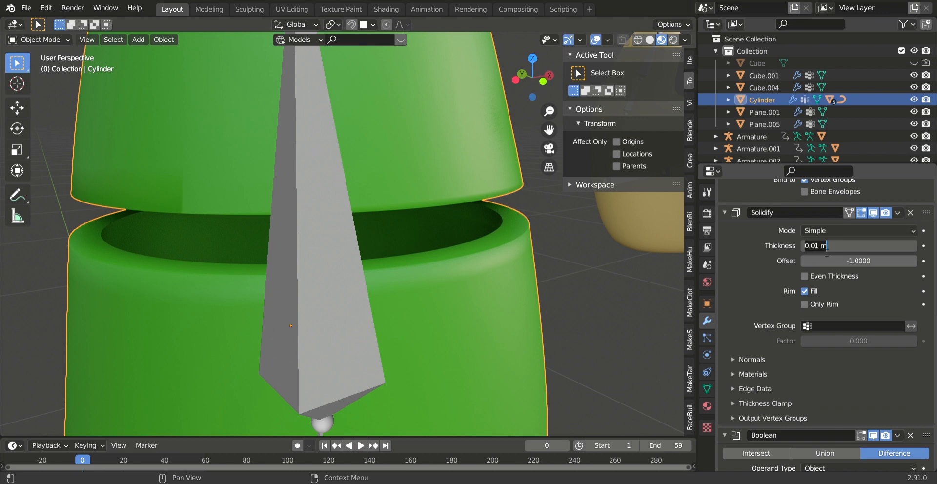
pyautogui.hotkey('ctrl', 'a')
pyautogui.write('.0001')
pyautogui.press('Return')
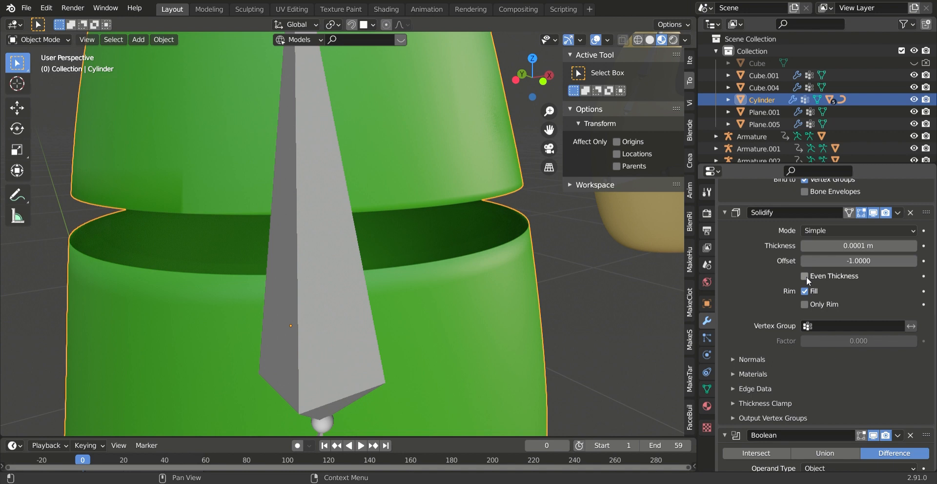
pyautogui.click(804, 276)
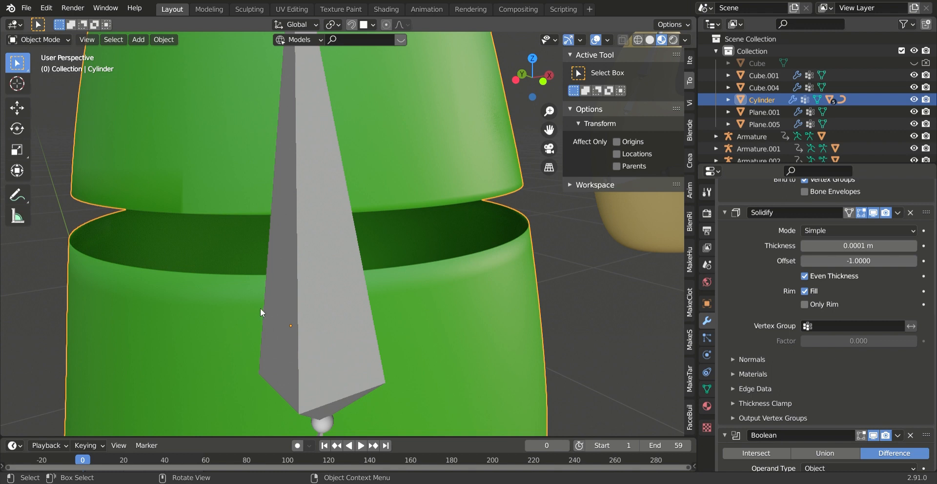
pyautogui.click(829, 230)
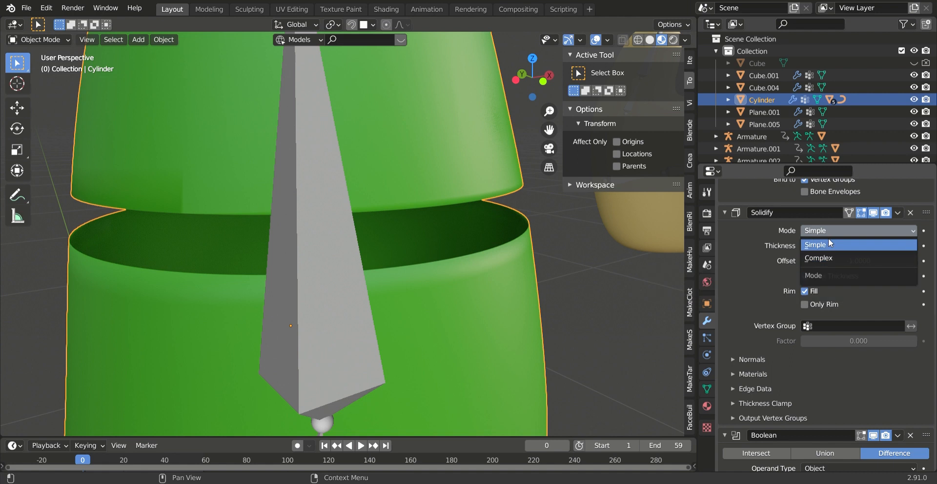
pyautogui.click(828, 230)
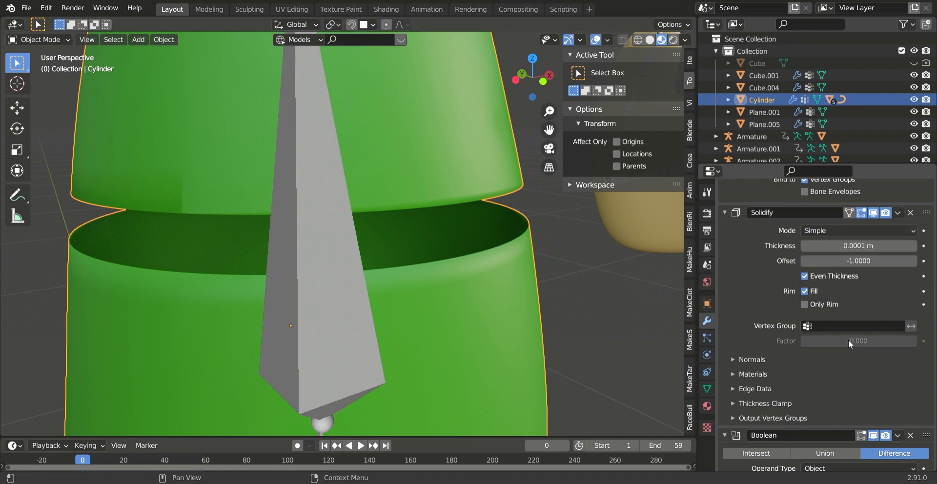
# - Add a Subdivision Surface modifier to the torso cylinder and place it between the Armature and Solidify modifiers
pyautogui.scroll(-7, 324, 282)
pyautogui.scroll(5, 343, 278)
pyautogui.moveTo(343, 278); pyautogui.dragTo(332, 261, button='middle')
pyautogui.keyDown('ctrl'); pyautogui.moveTo(318, 270); pyautogui.dragTo(252, 207, button='middle'); pyautogui.keyUp('ctrl')
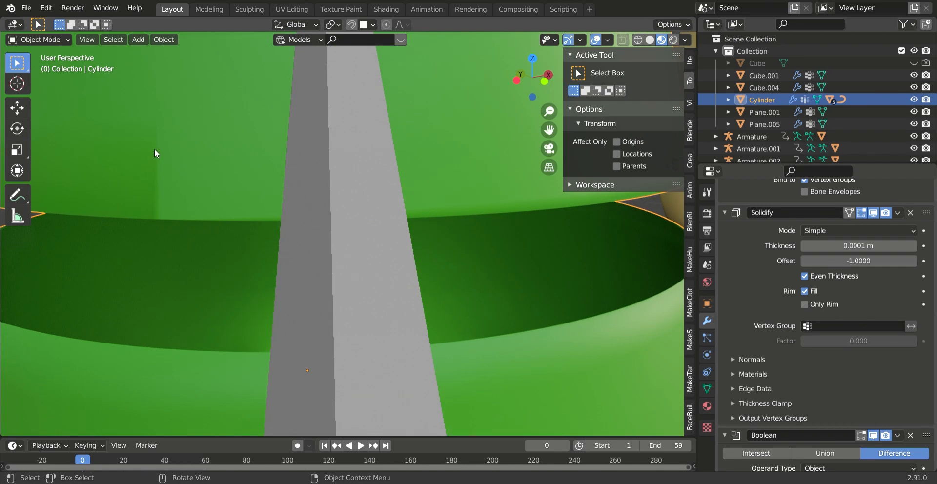
pyautogui.scroll(7, 820, 296)
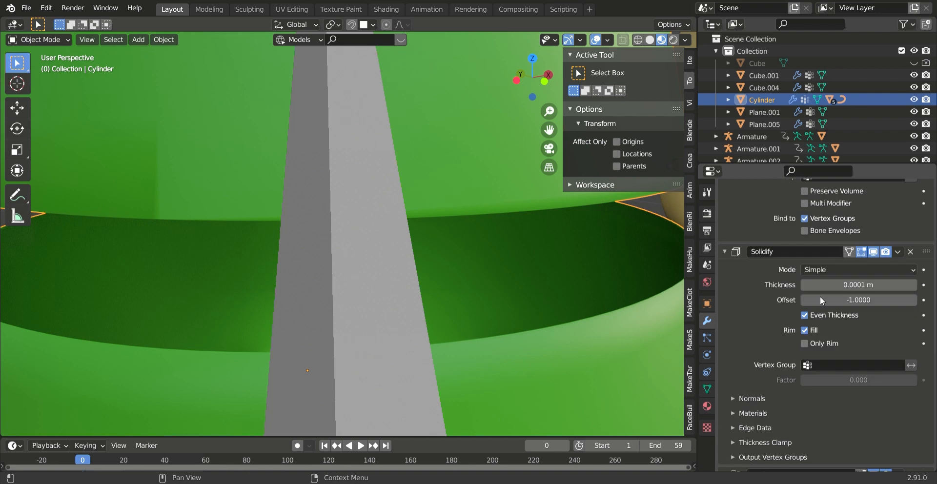
pyautogui.click(830, 238)
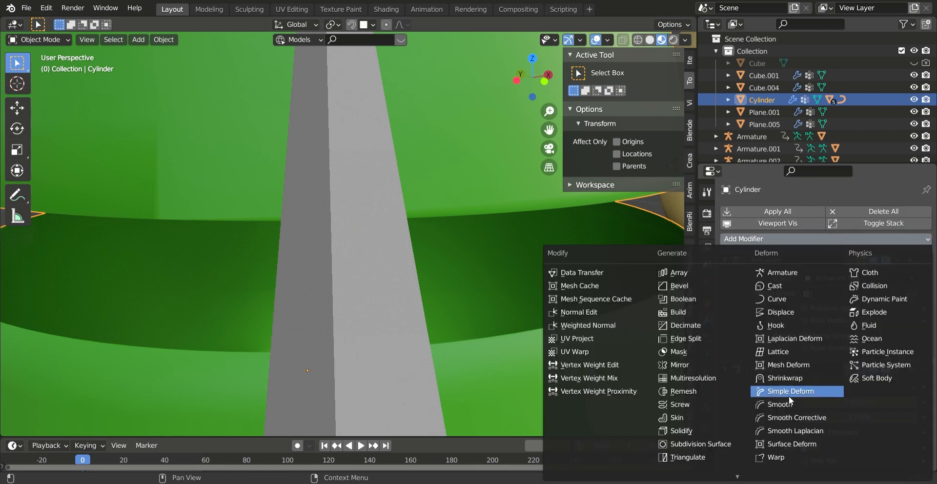
pyautogui.click(732, 443)
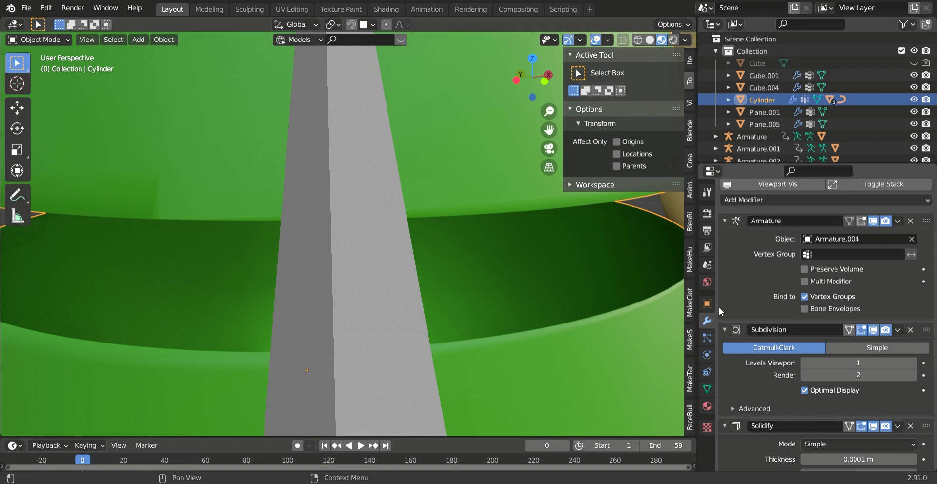
pyautogui.scroll(-8, 750, 347)
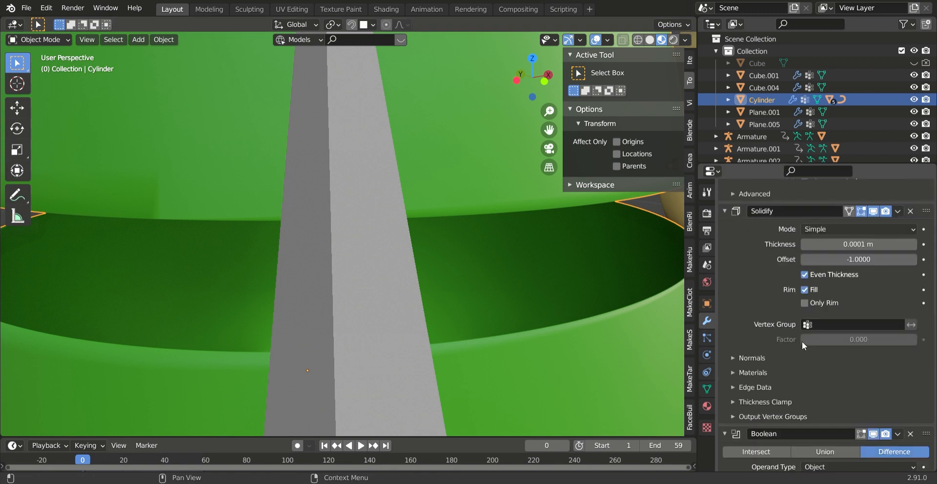
pyautogui.scroll(-1, 800, 341)
pyautogui.scroll(7, 805, 341)
pyautogui.scroll(1, 780, 310)
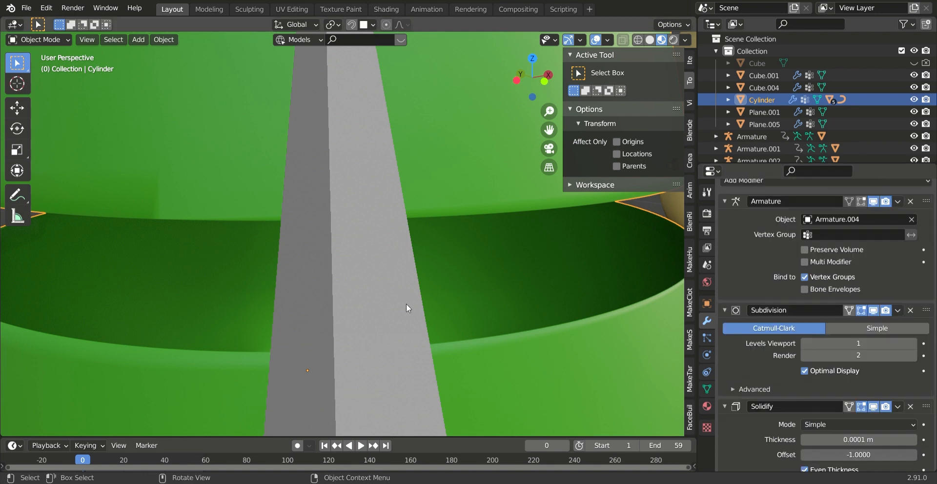
# - Examine the Boolean cut on the hand mesh Cube.004 up close and review its modifier stack
pyautogui.scroll(-4, 355, 279)
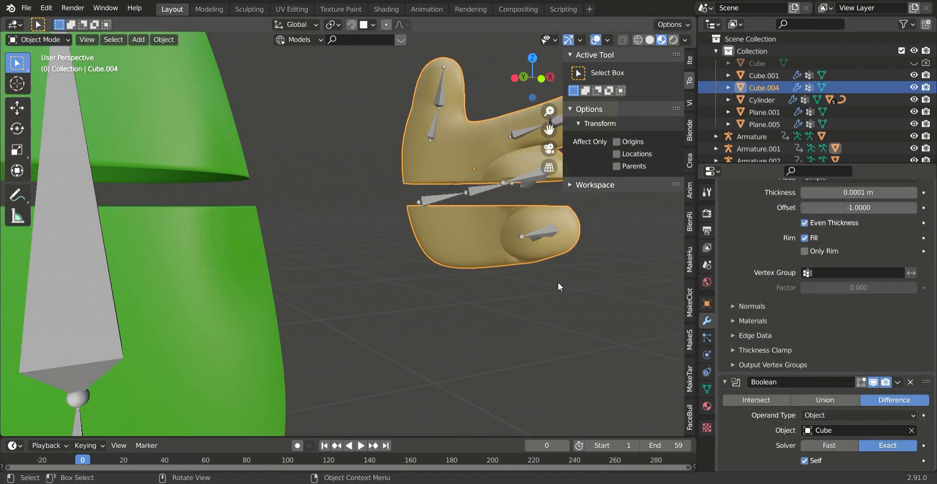
pyautogui.scroll(7, 496, 238)
pyautogui.moveTo(495, 238); pyautogui.dragTo(511, 220, button='middle')
pyautogui.scroll(-6, 511, 221)
pyautogui.moveTo(546, 277); pyautogui.dragTo(490, 310, button='middle')
pyautogui.scroll(1, 490, 311)
pyautogui.keyDown('shift'); pyautogui.moveTo(467, 342); pyautogui.dragTo(419, 266, button='middle'); pyautogui.keyUp('shift')
pyautogui.moveTo(380, 253)
pyautogui.mouseDown(button='middle')
pyautogui.moveTo(391, 278)
pyautogui.moveTo(452, 276)
pyautogui.moveTo(391, 289)
pyautogui.moveTo(429, 306)
pyautogui.moveTo(431, 283)
pyautogui.moveTo(270, 289)
pyautogui.moveTo(267, 310)
pyautogui.moveTo(327, 291)
pyautogui.moveTo(370, 263)
pyautogui.mouseUp(button='middle')
pyautogui.scroll(3, 264, 313)
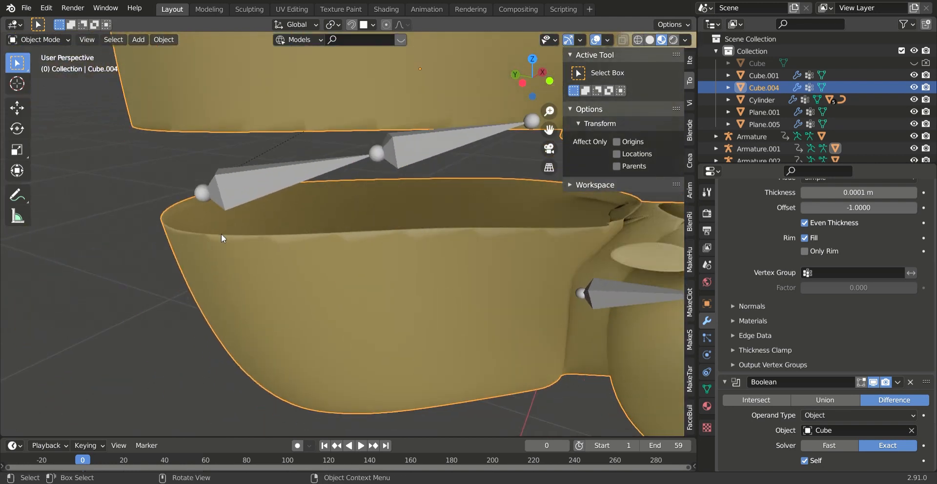
pyautogui.scroll(1, 297, 251)
pyautogui.scroll(-1, 298, 250)
pyautogui.keyDown('shift'); pyautogui.moveTo(297, 251); pyautogui.dragTo(308, 275, button='middle'); pyautogui.keyUp('shift')
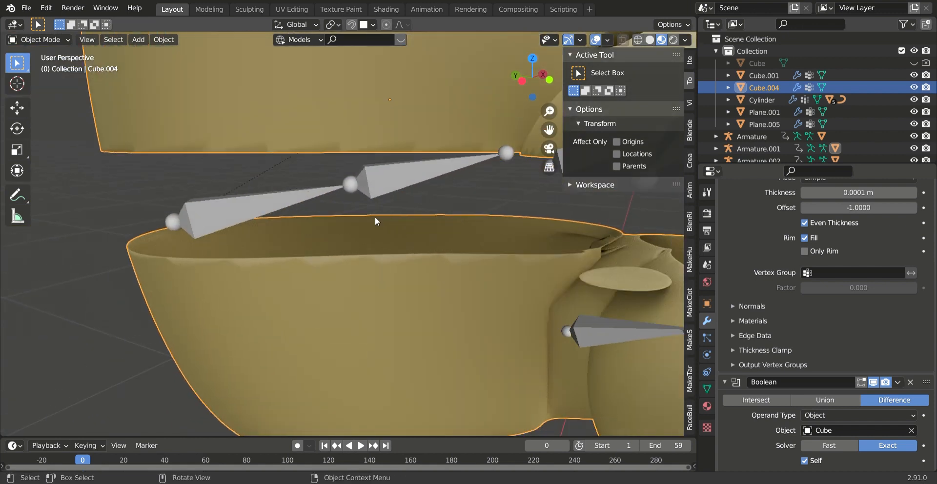
pyautogui.scroll(15, 781, 293)
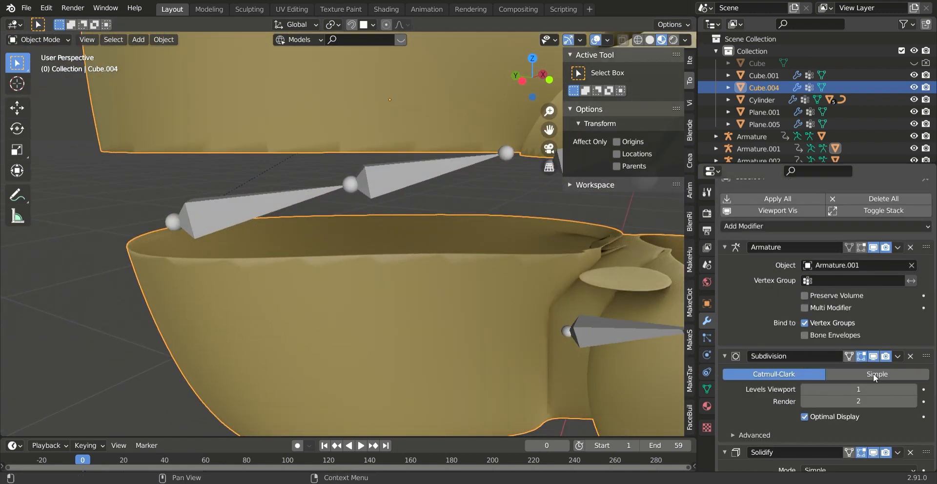
pyautogui.scroll(-3, 232, 337)
pyautogui.scroll(-5, 232, 336)
# - Unhide and select the flattened cutting cube, and display its transform values
pyautogui.moveTo(232, 336); pyautogui.dragTo(362, 215, button='middle')
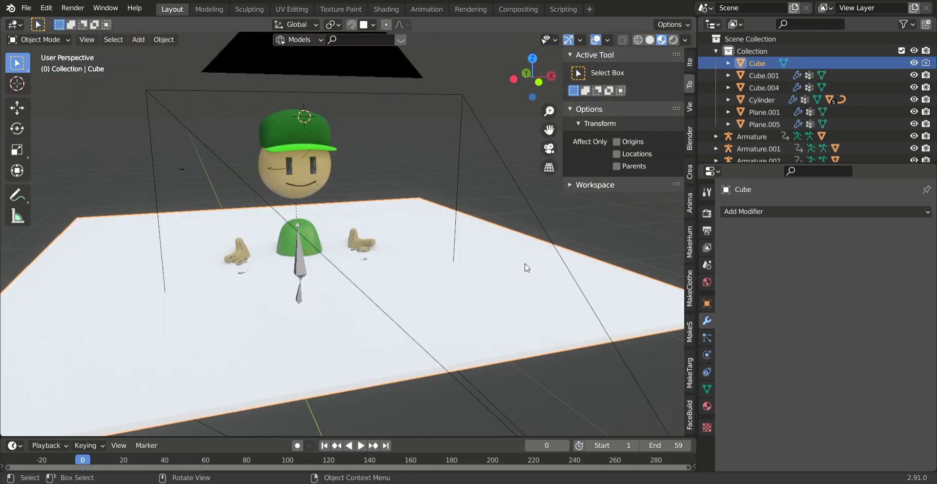
pyautogui.moveTo(439, 330); pyautogui.dragTo(444, 296, button='middle')
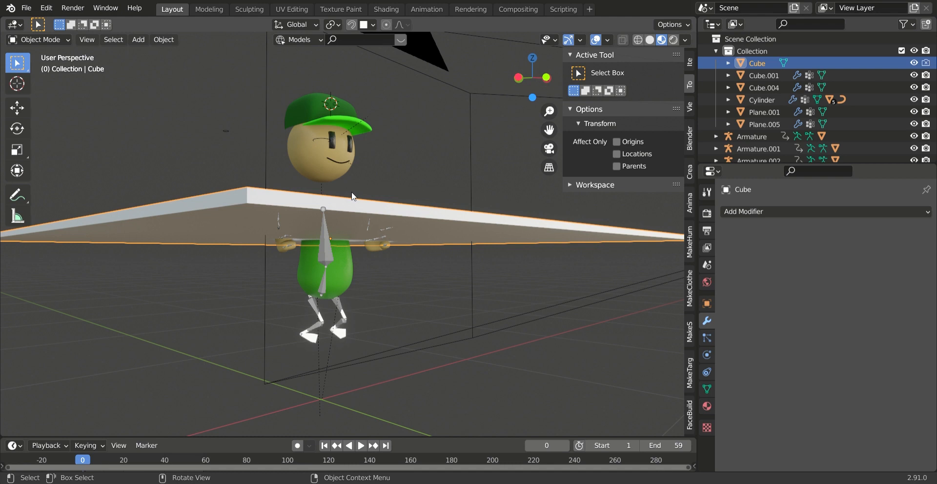
pyautogui.moveTo(354, 197); pyautogui.dragTo(426, 245, button='middle')
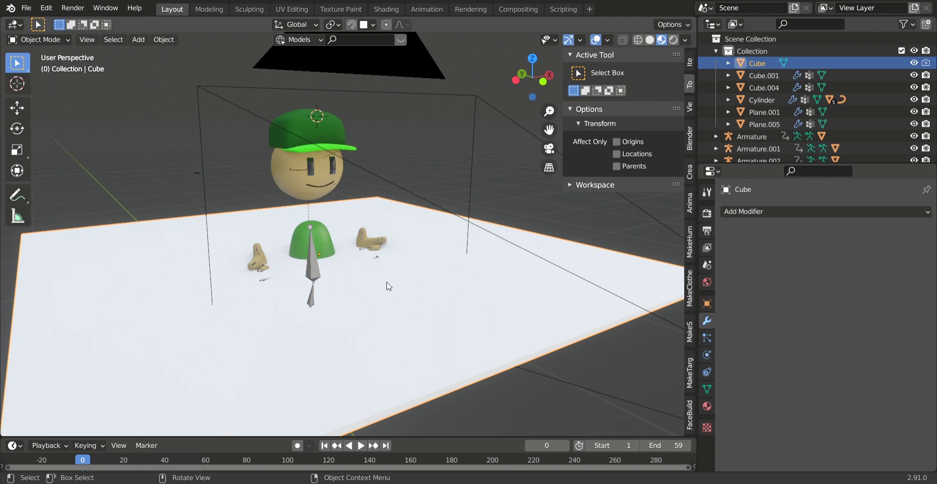
pyautogui.scroll(3, 381, 285)
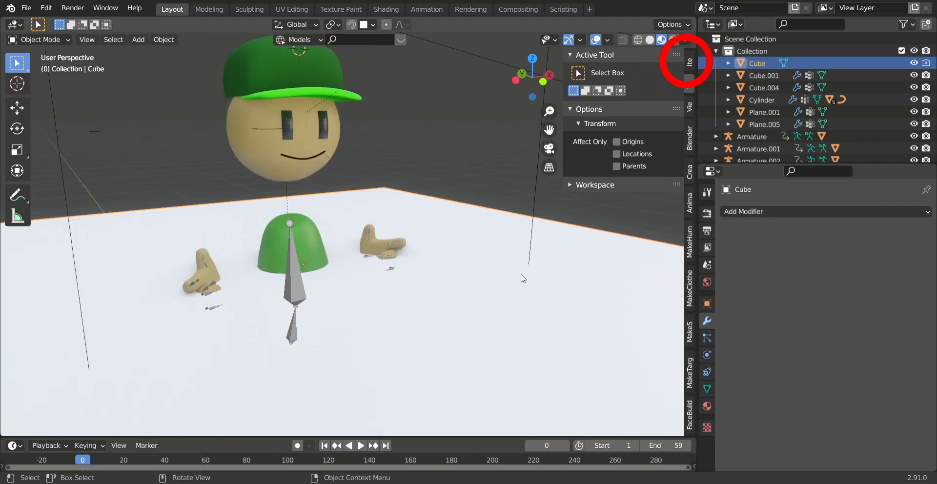
pyautogui.click(690, 65)
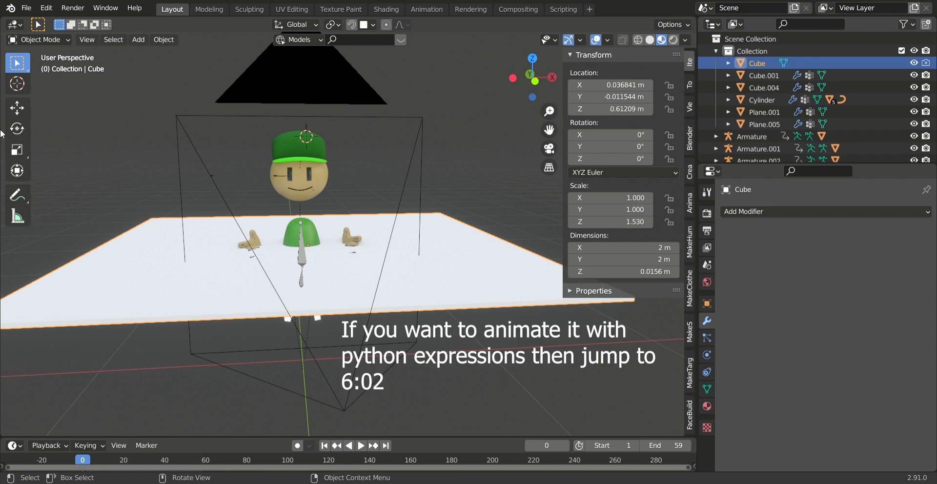
# - Move the cutting cube up along Z to about 0.972 m and insert a Location keyframe at frame 0
pyautogui.click(17, 107)
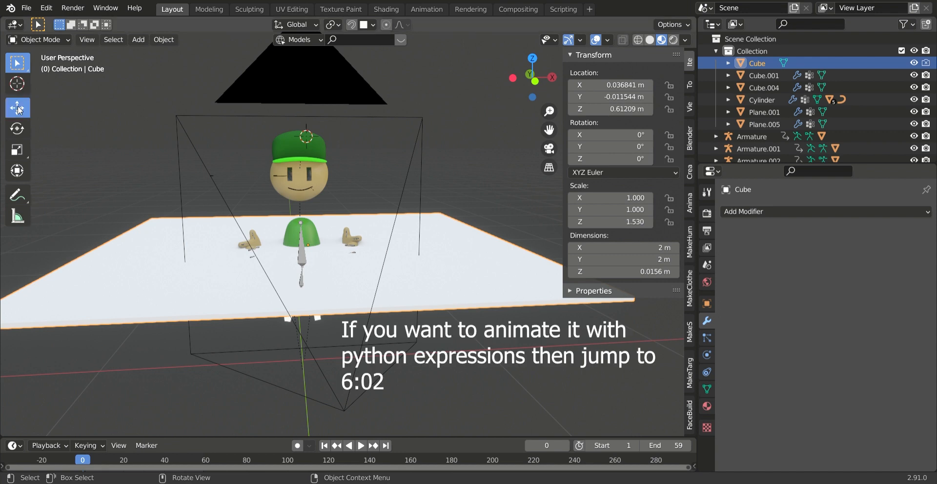
pyautogui.moveTo(307, 195); pyautogui.dragTo(301, 124)
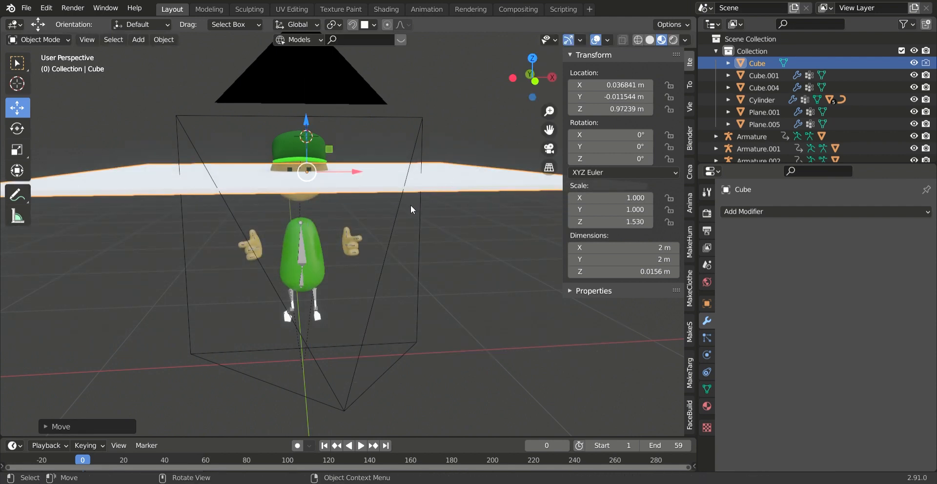
pyautogui.moveTo(302, 442); pyautogui.dragTo(296, 395)
pyautogui.click(82, 414)
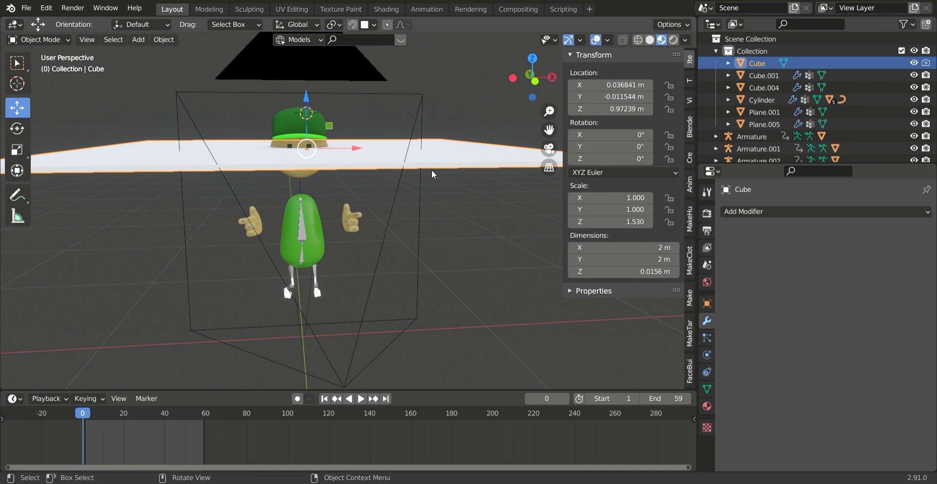
pyautogui.press('i')
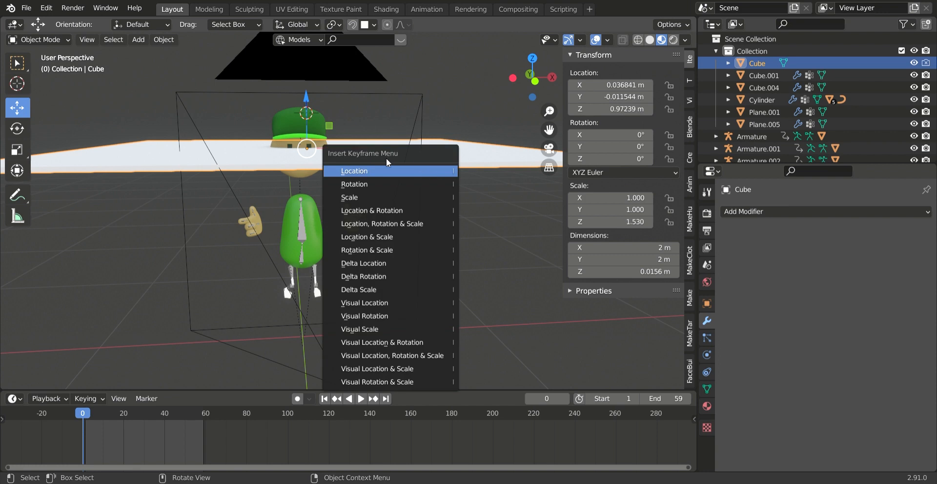
pyautogui.click(381, 171)
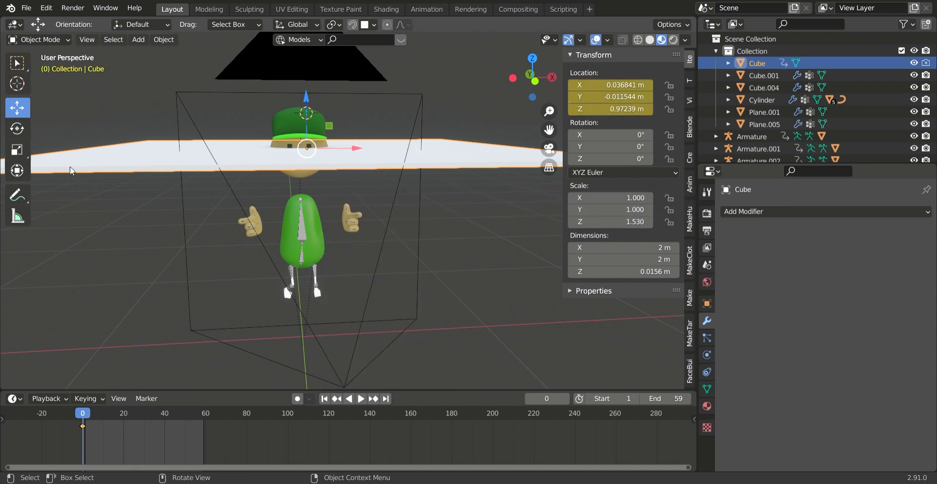
# - Insert a second Location keyframe for the cutting cube at frame 52 and play back the animation
pyautogui.click(189, 413)
pyautogui.press('i')
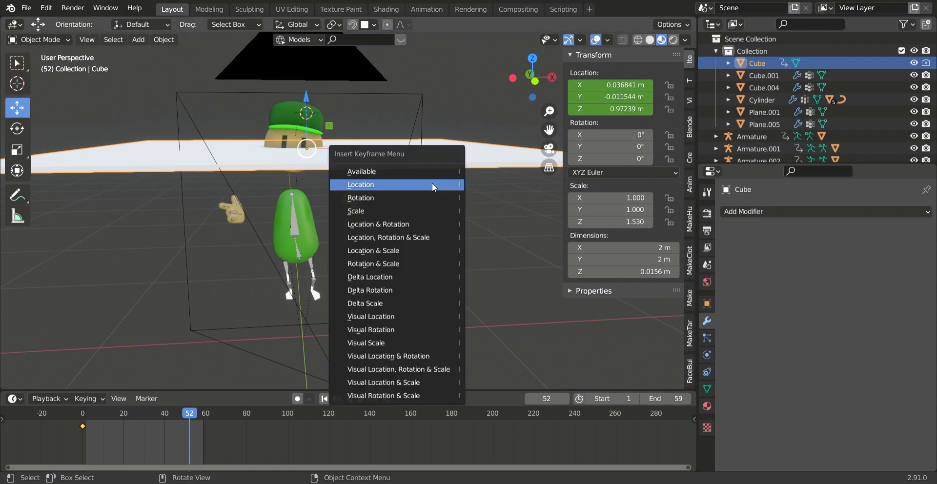
pyautogui.click(433, 186)
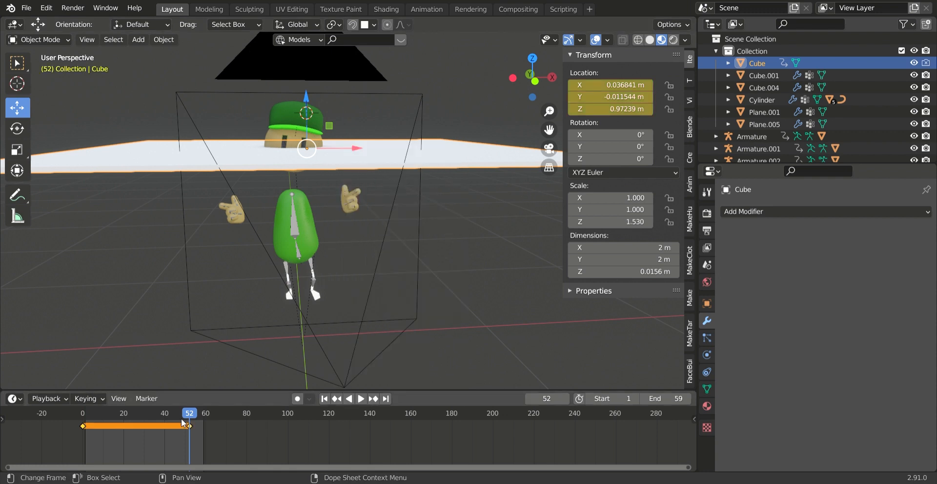
pyautogui.moveTo(187, 416); pyautogui.dragTo(85, 430)
pyautogui.press('space')
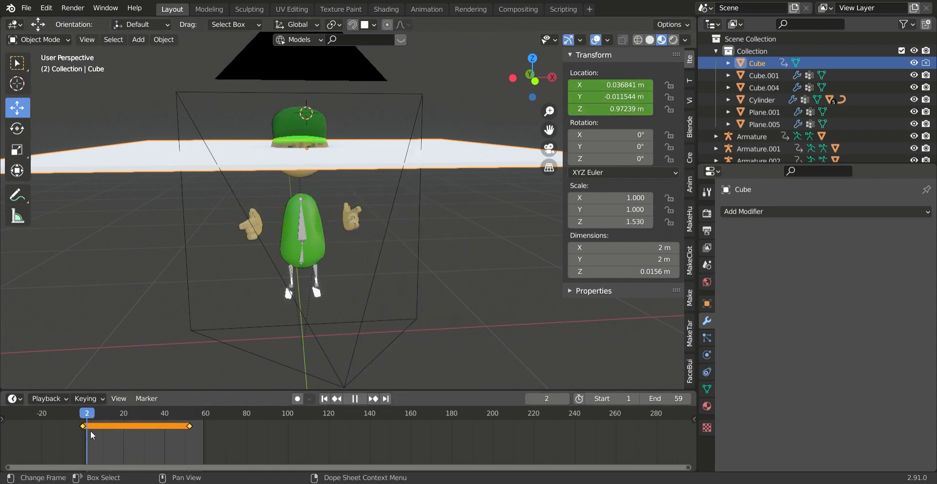
pyautogui.press('space')
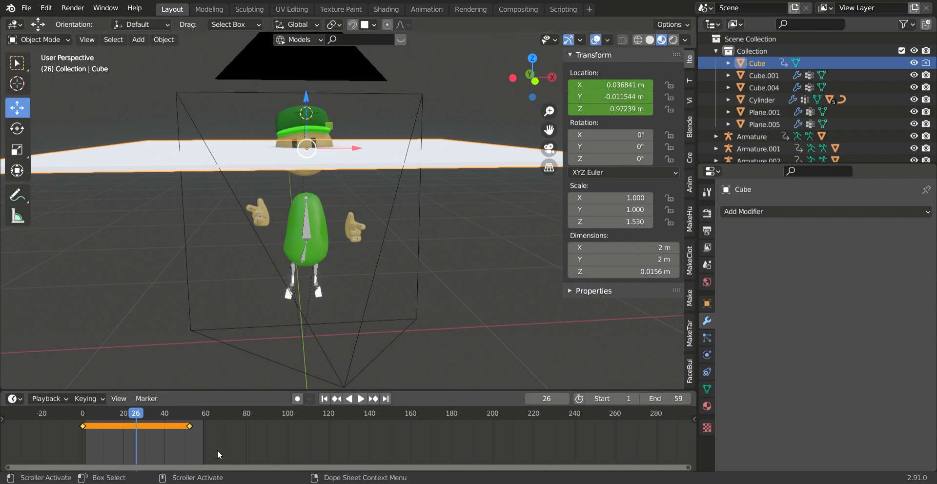
# - Undo the cutting cube's Location keyframes and its upward move, keeping its transform values displayed
pyautogui.hotkey('ctrl', 'z')
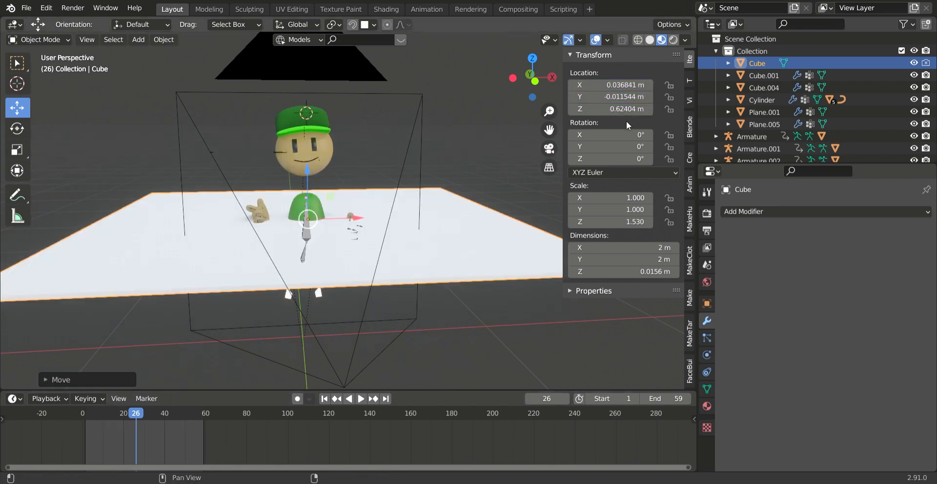
pyautogui.click(599, 56)
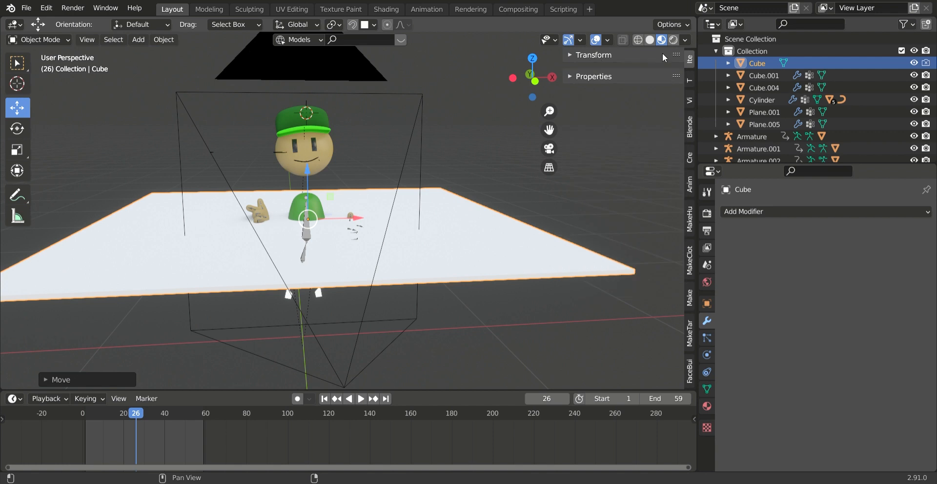
pyautogui.click(691, 77)
pyautogui.click(691, 61)
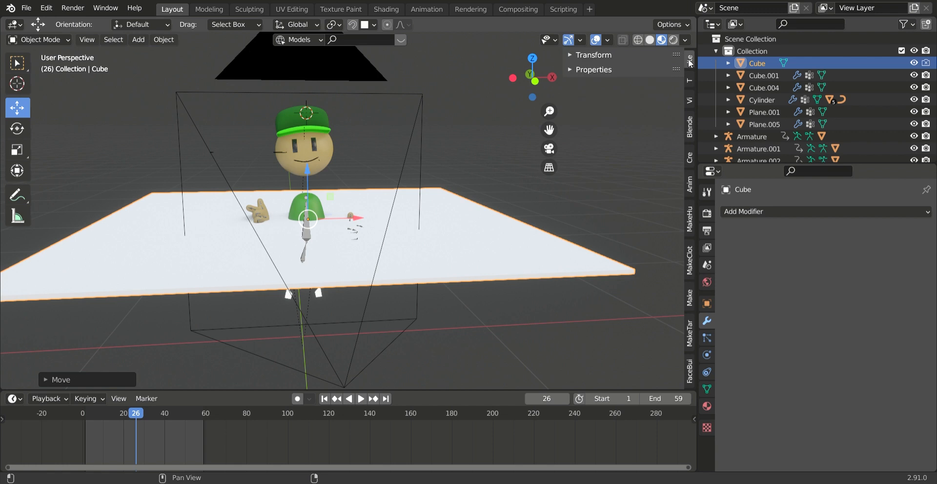
pyautogui.click(606, 56)
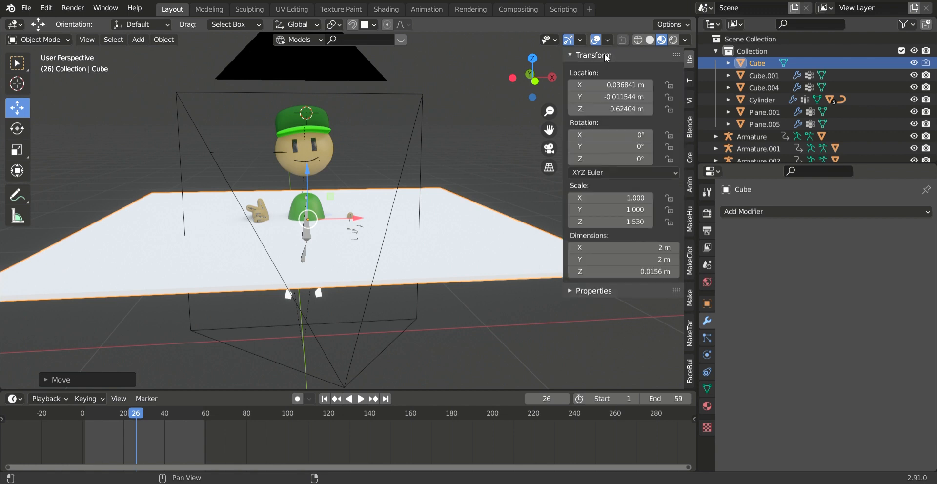
# - Add a driver to the cutting cube's Z location with the scripted expression sin(frame/8)+sin(noise.random()*12)
pyautogui.rightClick(622, 109)
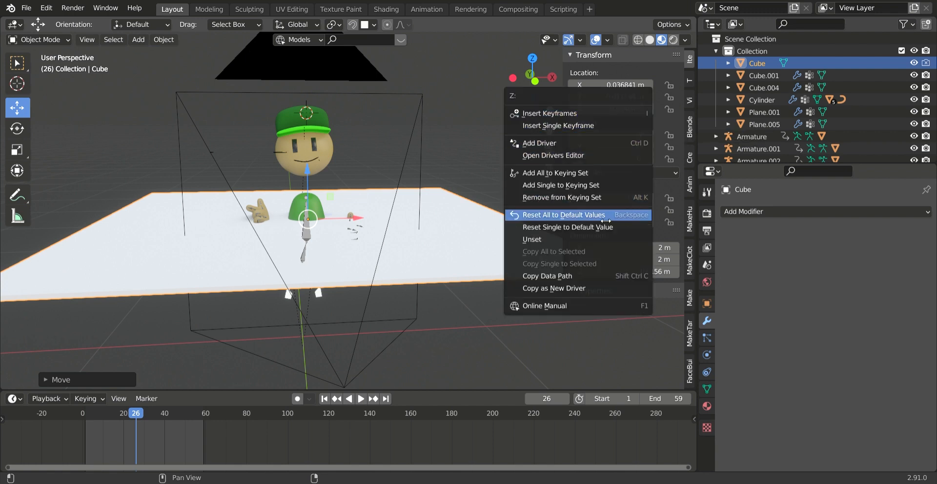
pyautogui.click(575, 144)
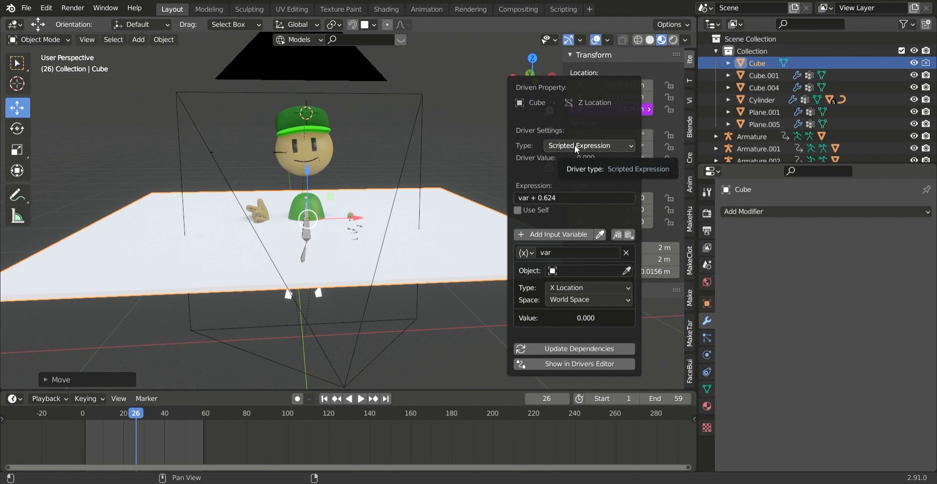
pyautogui.click(565, 197)
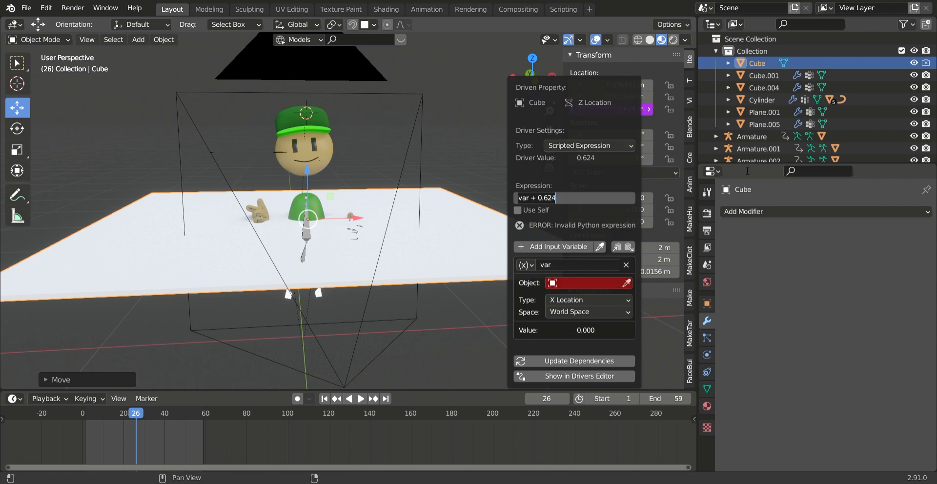
pyautogui.hotkey('ctrl', 'a')
pyautogui.write('sin(')
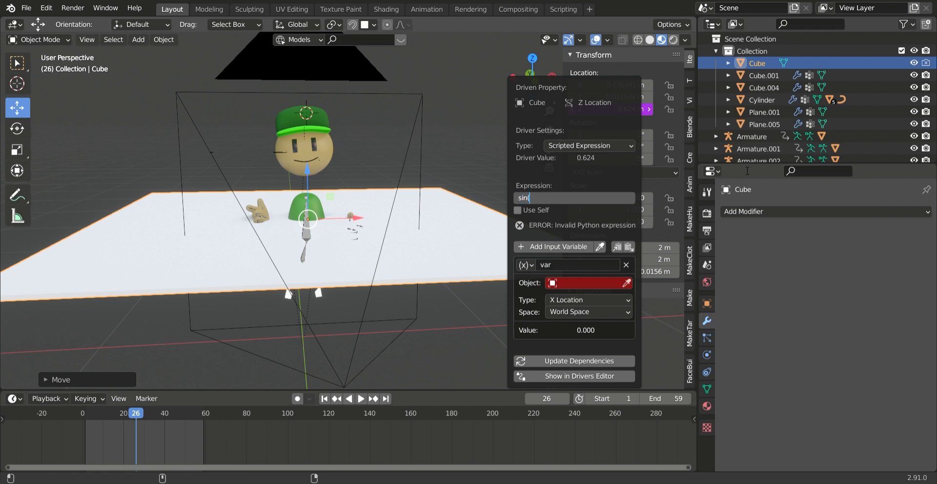
pyautogui.write('frame/8)+sin(noise.random()')
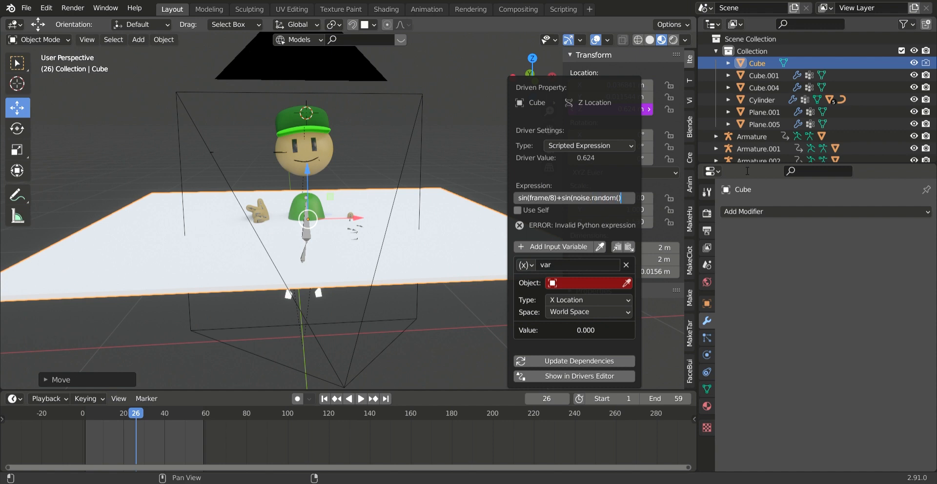
pyautogui.write('*12)')
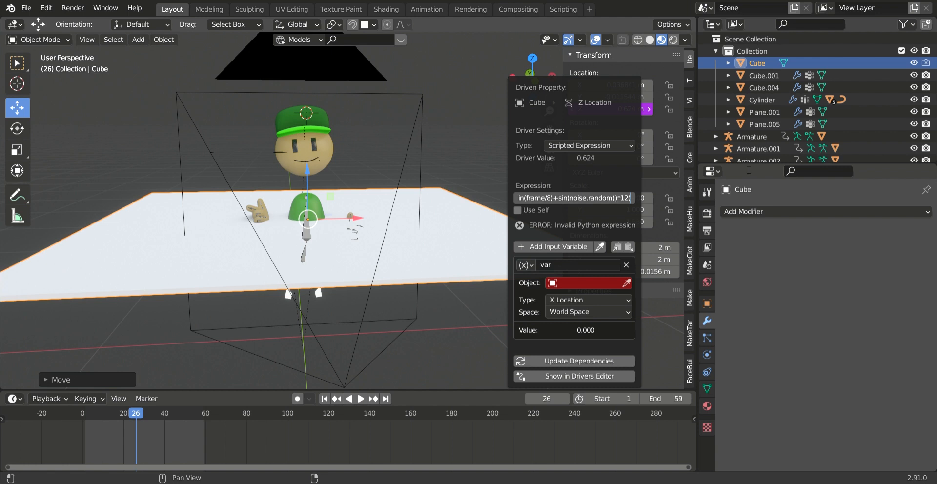
pyautogui.press('Return')
# - Play back the animation to check the driven vertical motion of the cutting cube relative to the character
pyautogui.scroll(-5, 393, 283)
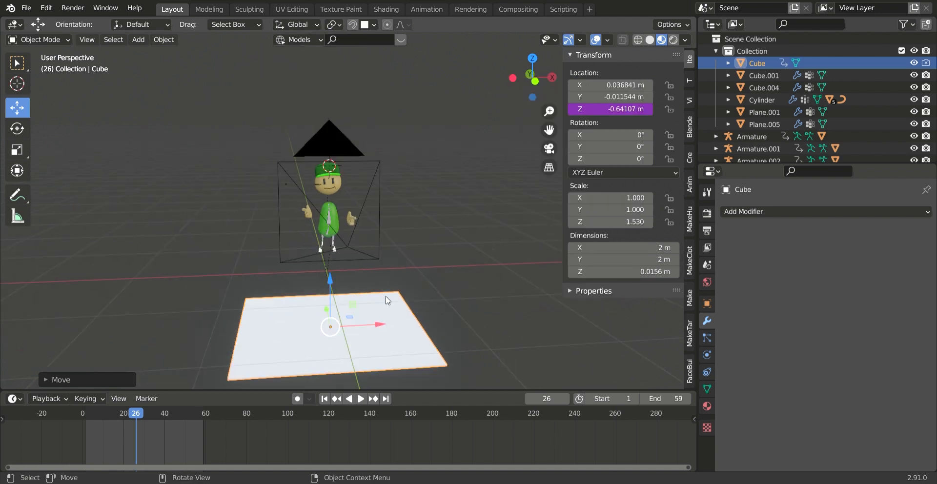
pyautogui.scroll(-2, 393, 283)
pyautogui.click(364, 399)
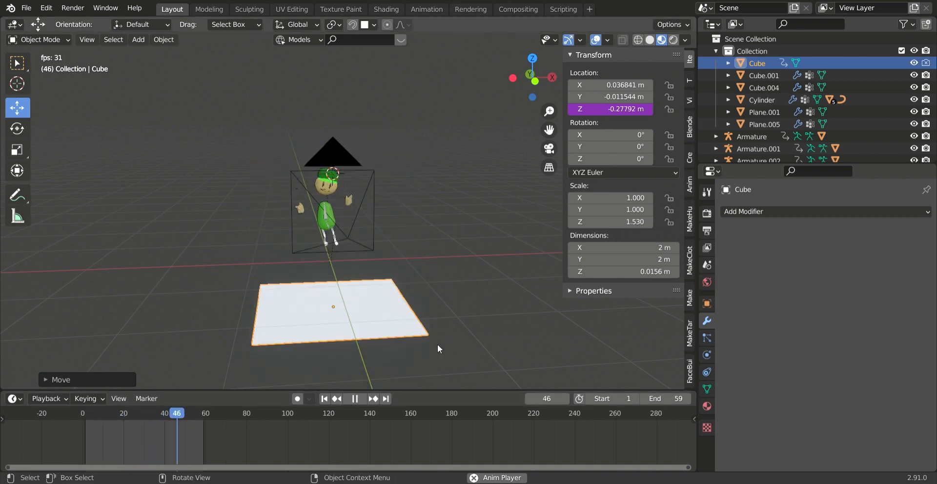
pyautogui.click(358, 404)
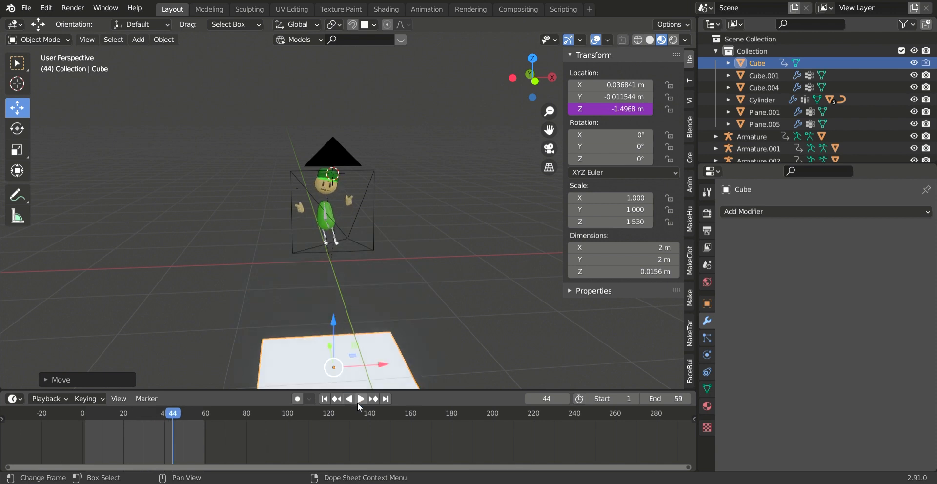
pyautogui.scroll(-4, 292, 345)
pyautogui.moveTo(289, 344); pyautogui.dragTo(301, 318, button='middle')
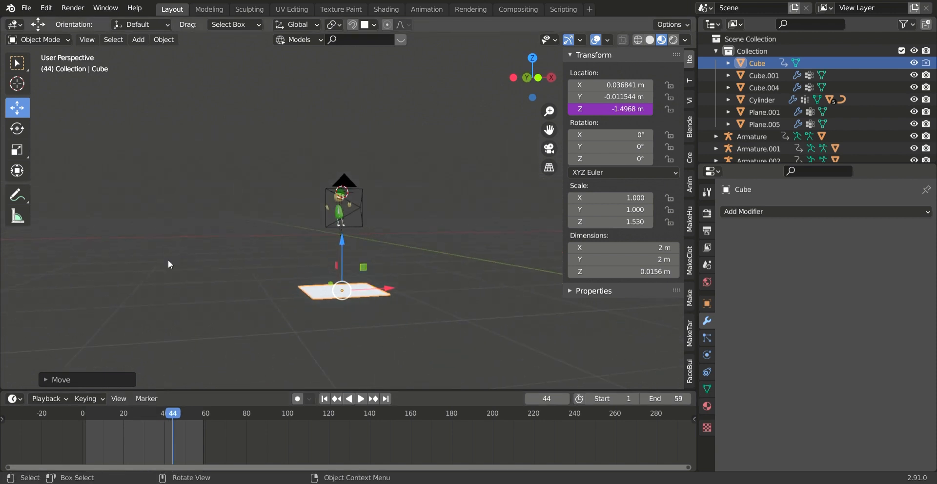